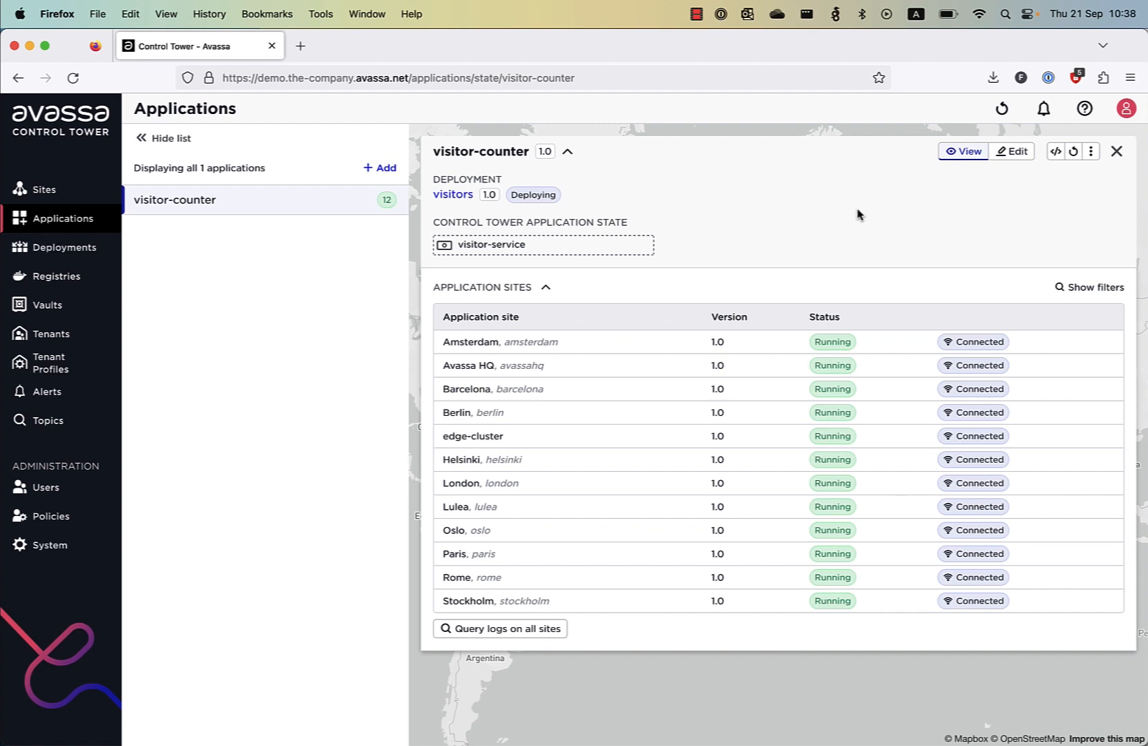
Replace the visitor-counter application's whole YAML specification with the copied version 2.0 specification
click(1021, 156)
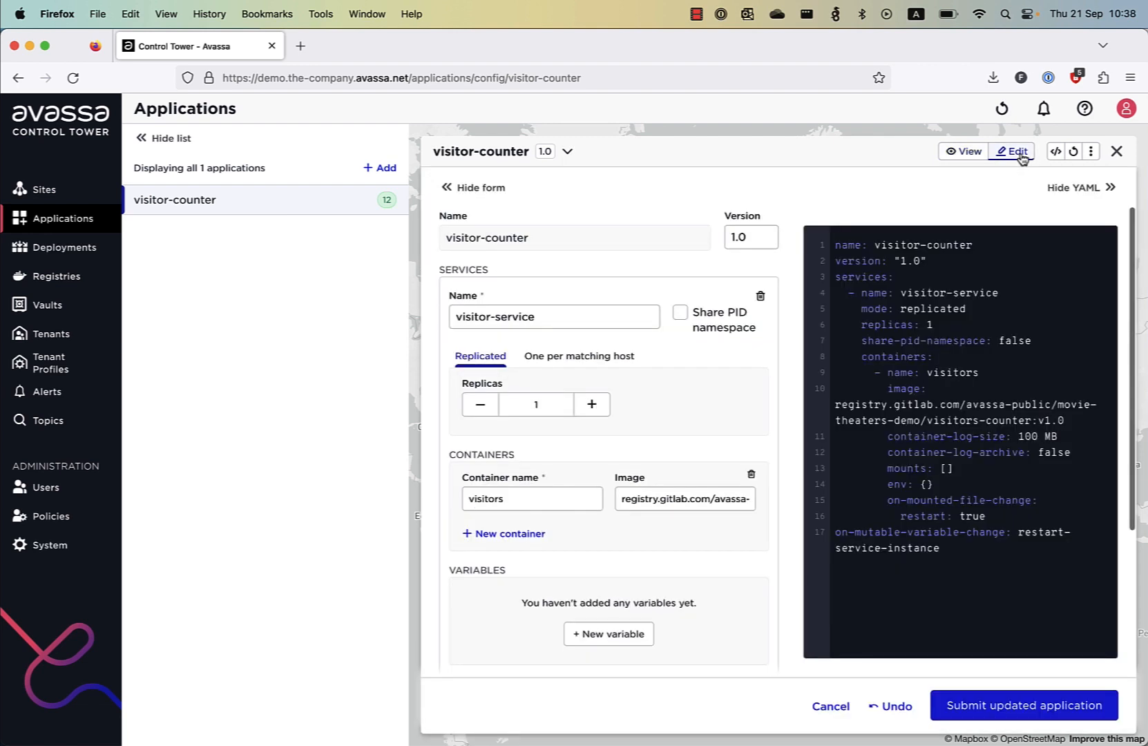
click(1009, 319)
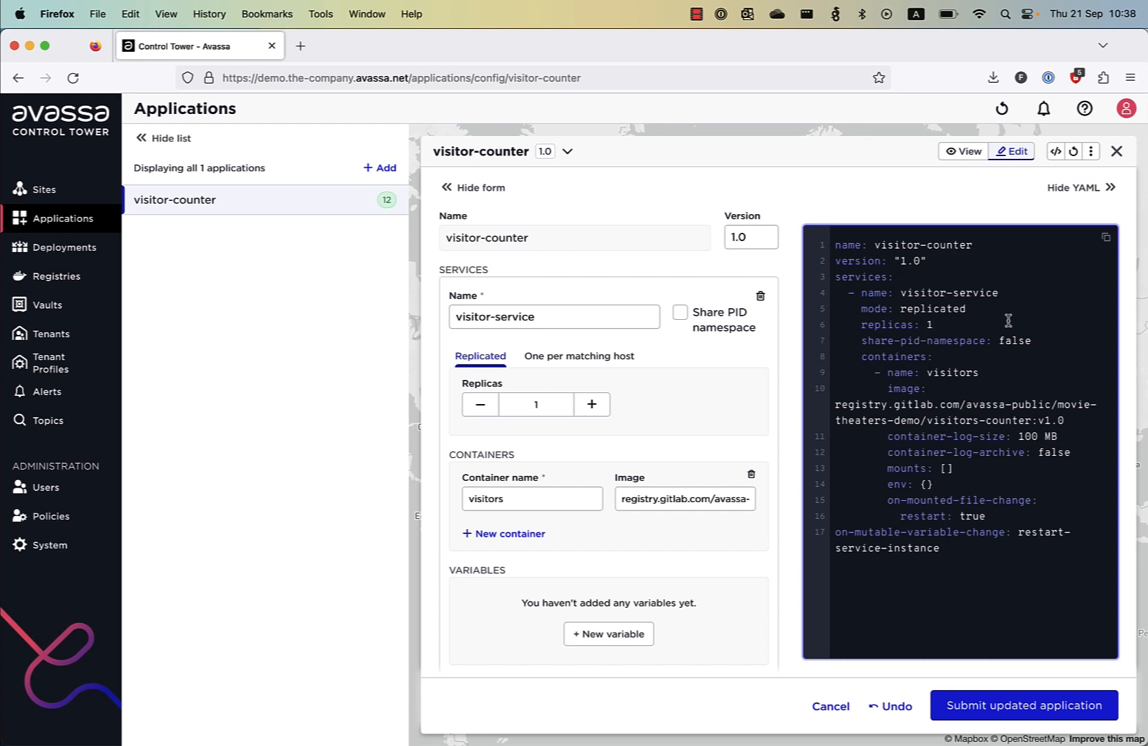
key(super+a)
key(super+v)
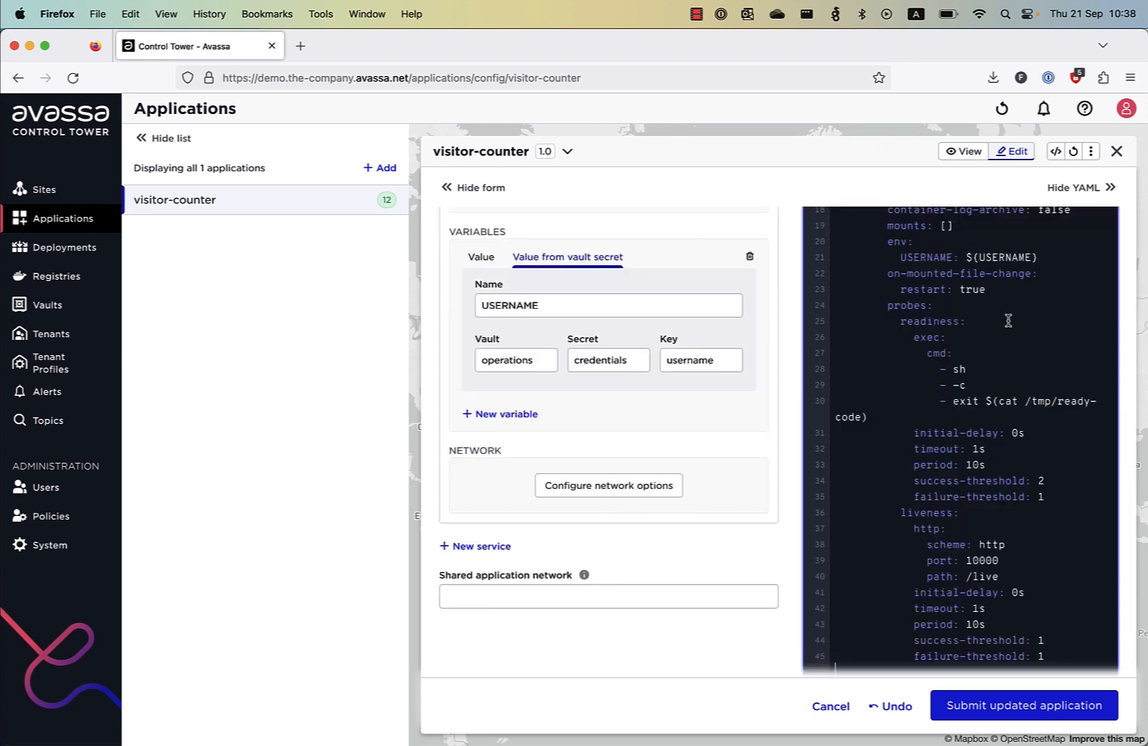
scroll(1008, 320, up, 10)
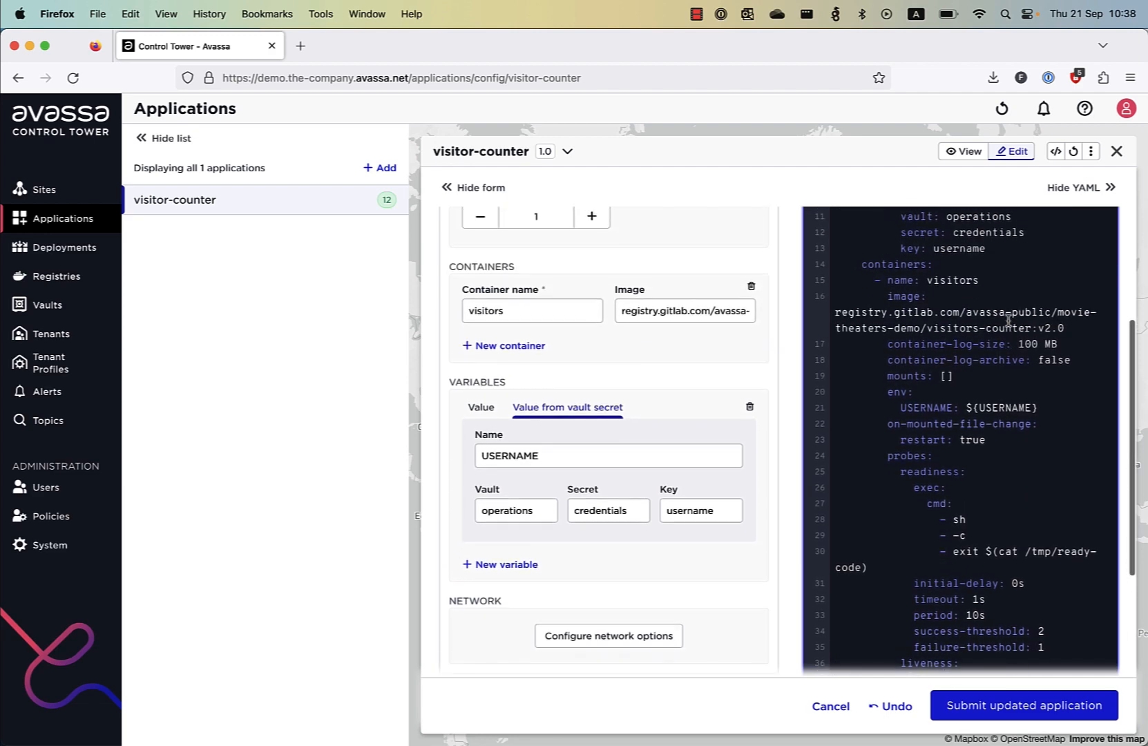
scroll(1008, 320, up, 1)
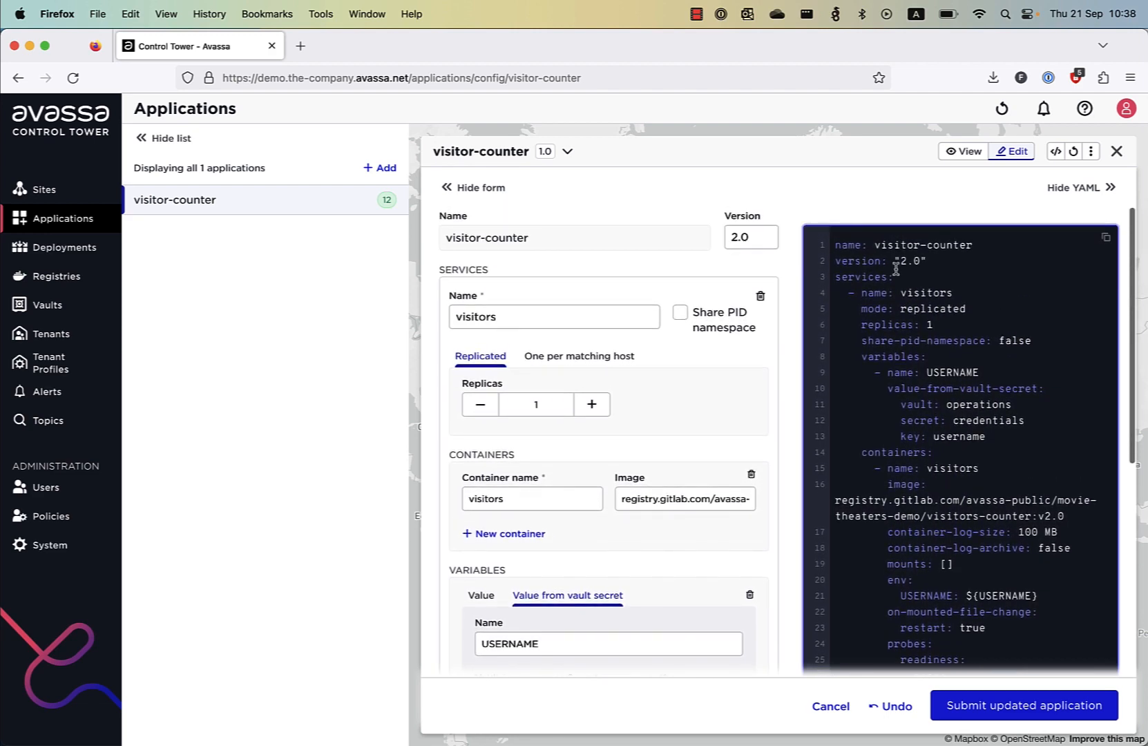
Examine the version, image tag, vault-secret variable, environment variable and readiness and liveness probes in the YAML specification
drag(854, 261, 958, 264)
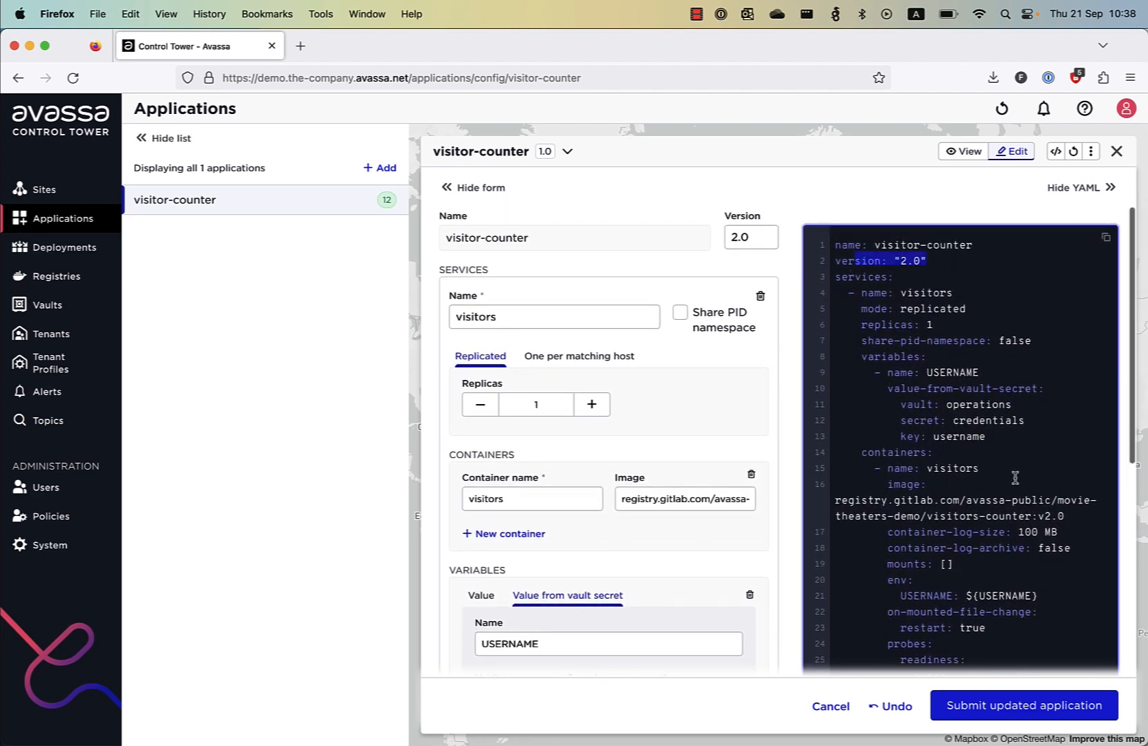
click(1022, 516)
drag(1022, 518, 1064, 518)
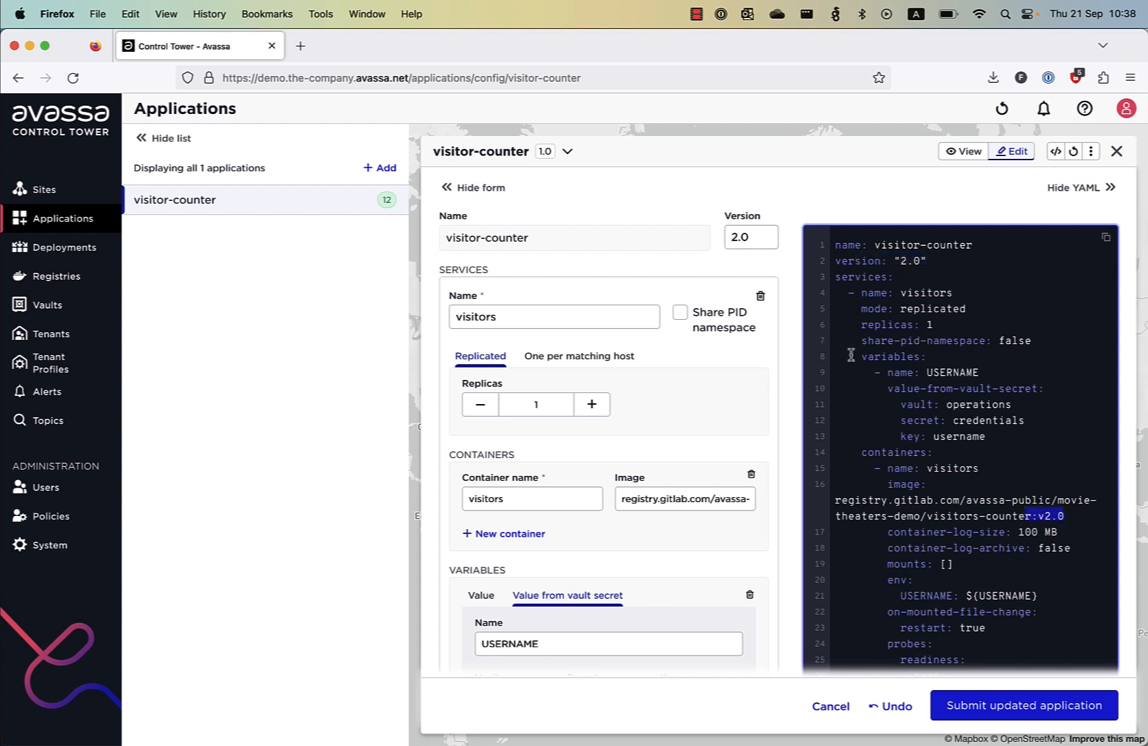
drag(847, 354, 1006, 431)
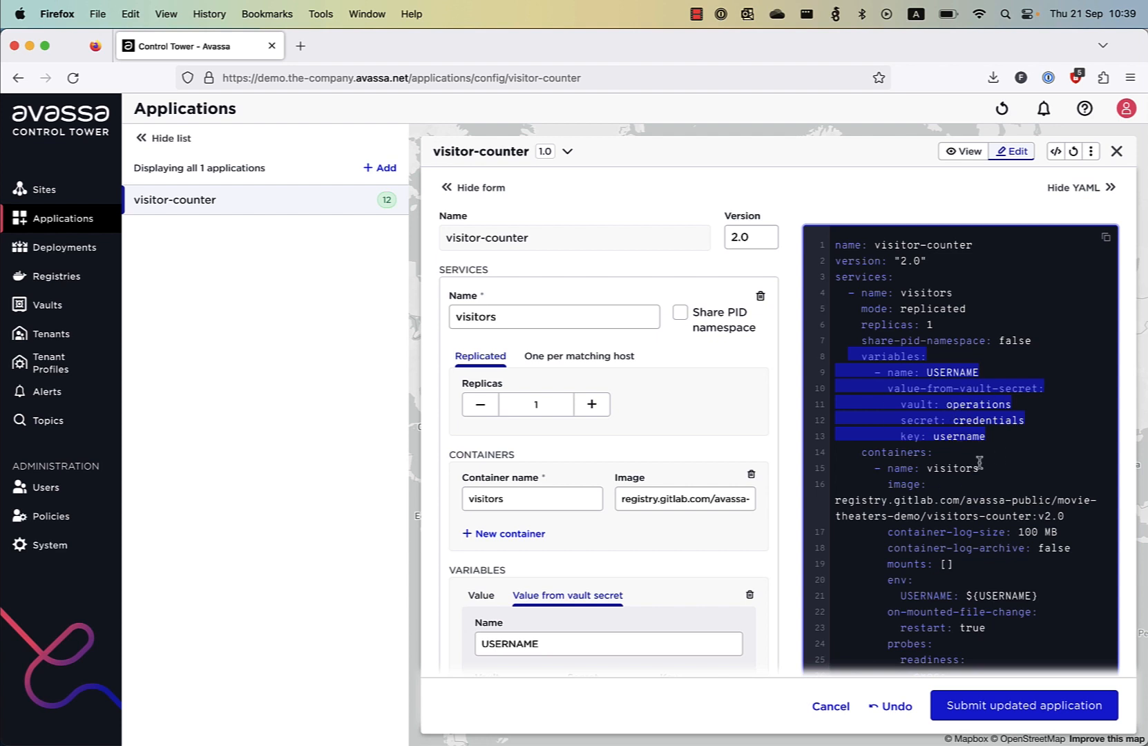
scroll(979, 463, down, 2)
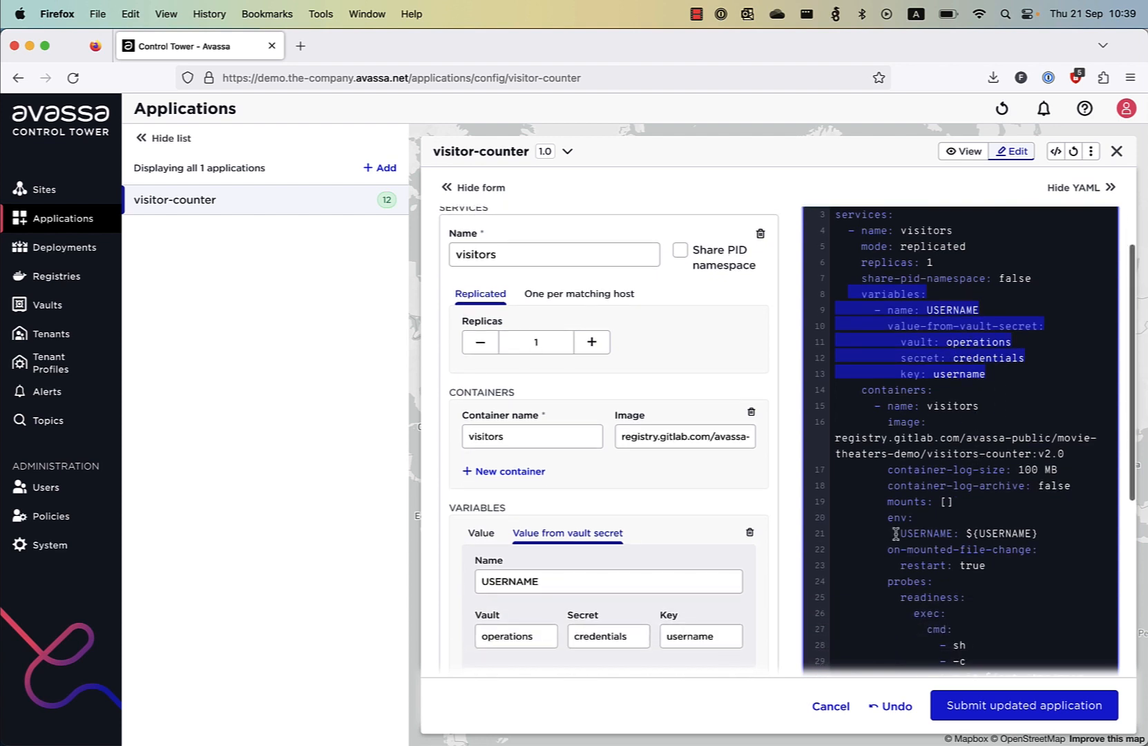
drag(894, 533, 1044, 533)
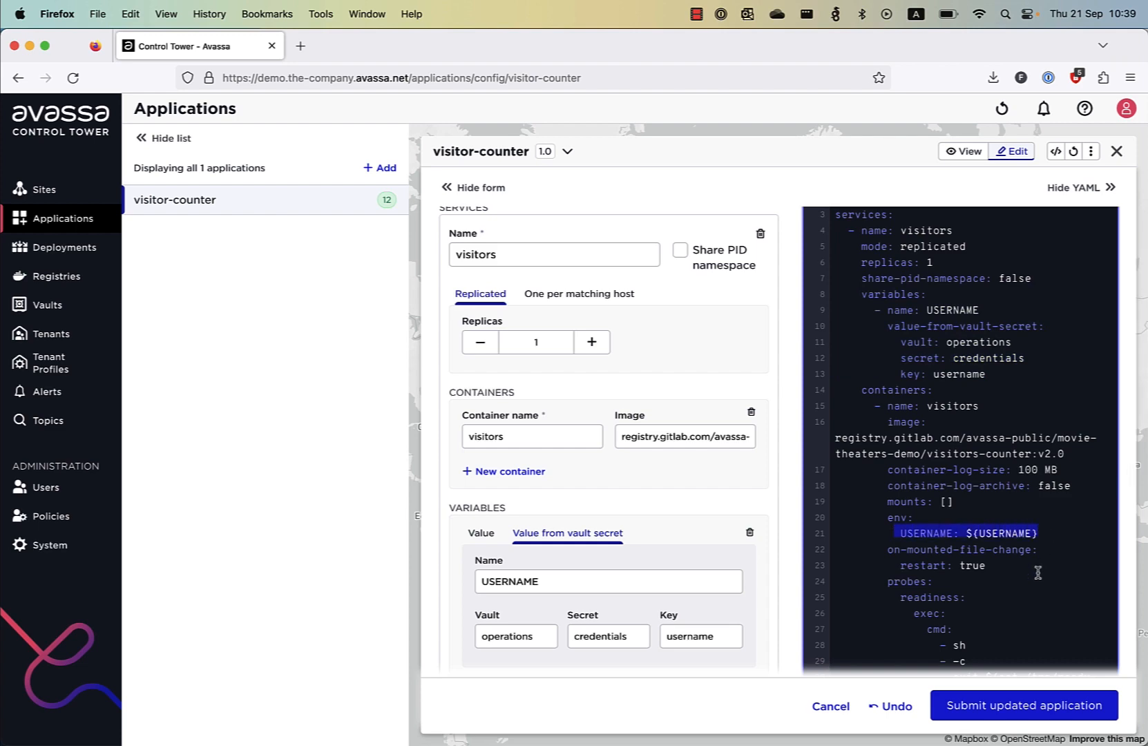
scroll(1037, 571, down, 6)
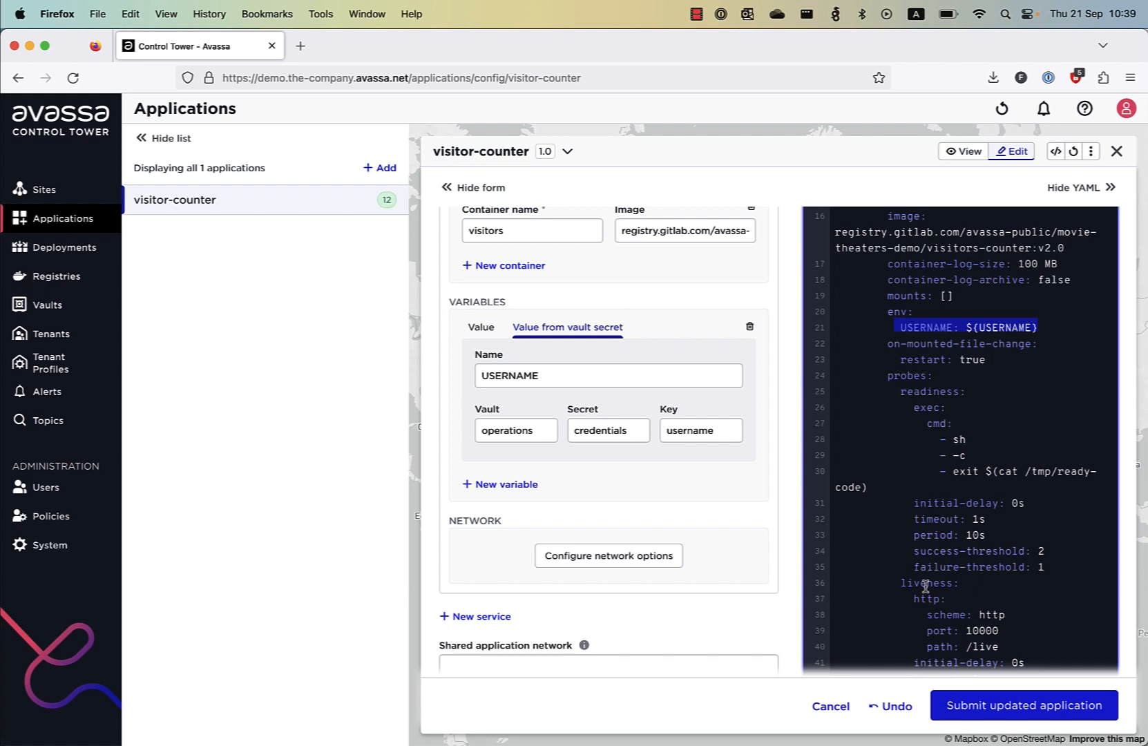
Submit the updated visitor-counter application and confirm the update
click(976, 707)
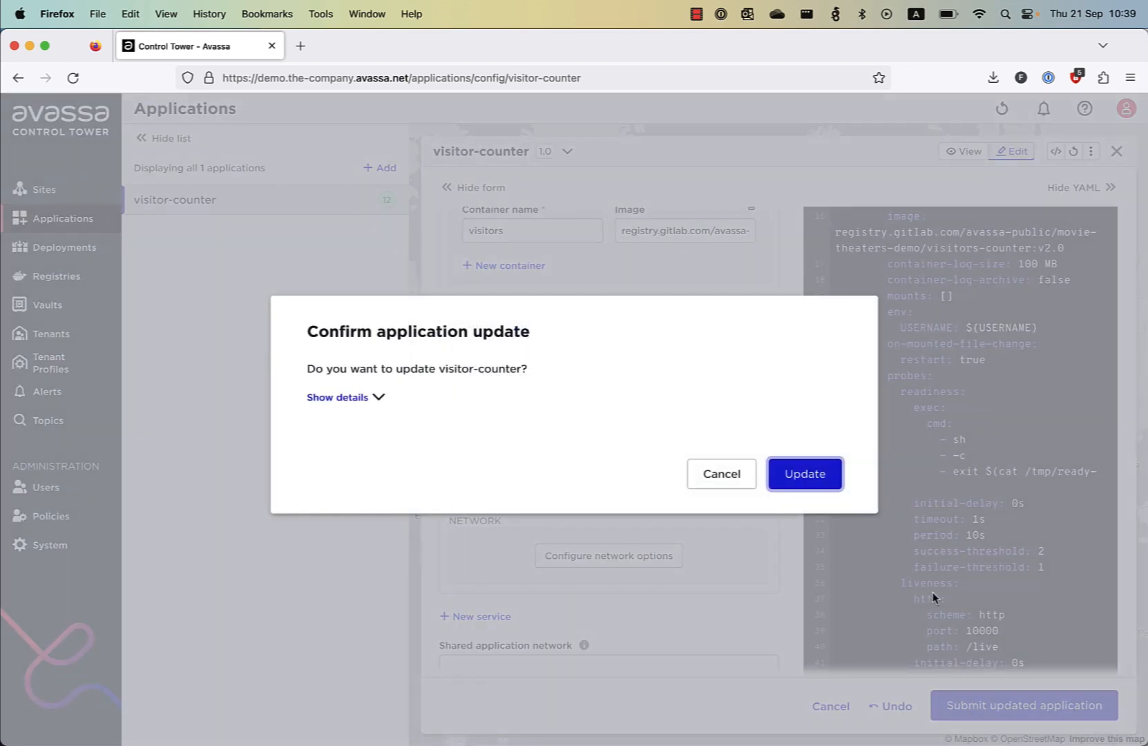
click(803, 475)
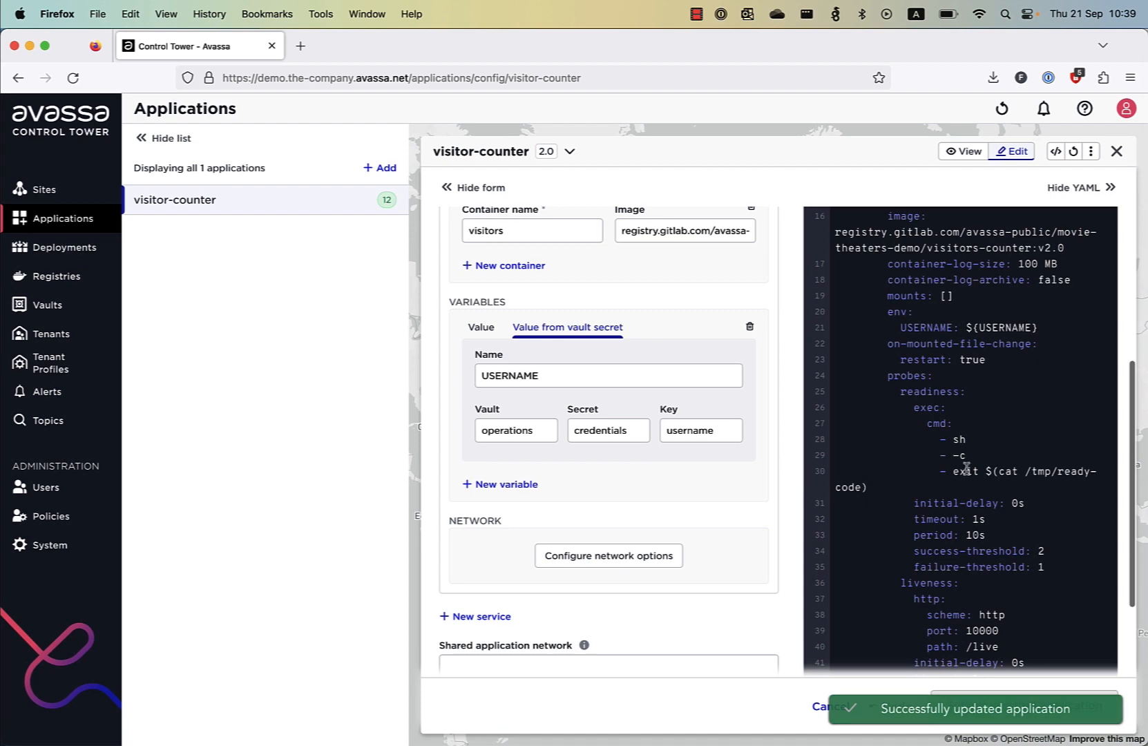
scroll(580, 511, down, 3)
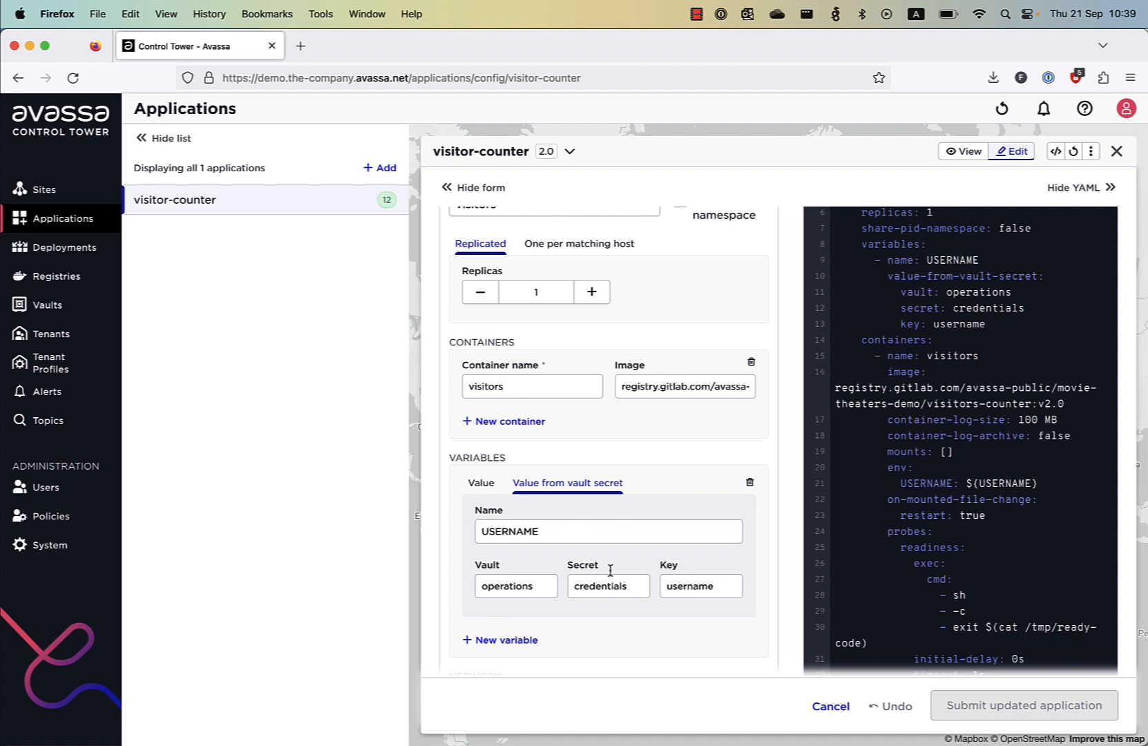
Start a new vault and name it operations
click(44, 308)
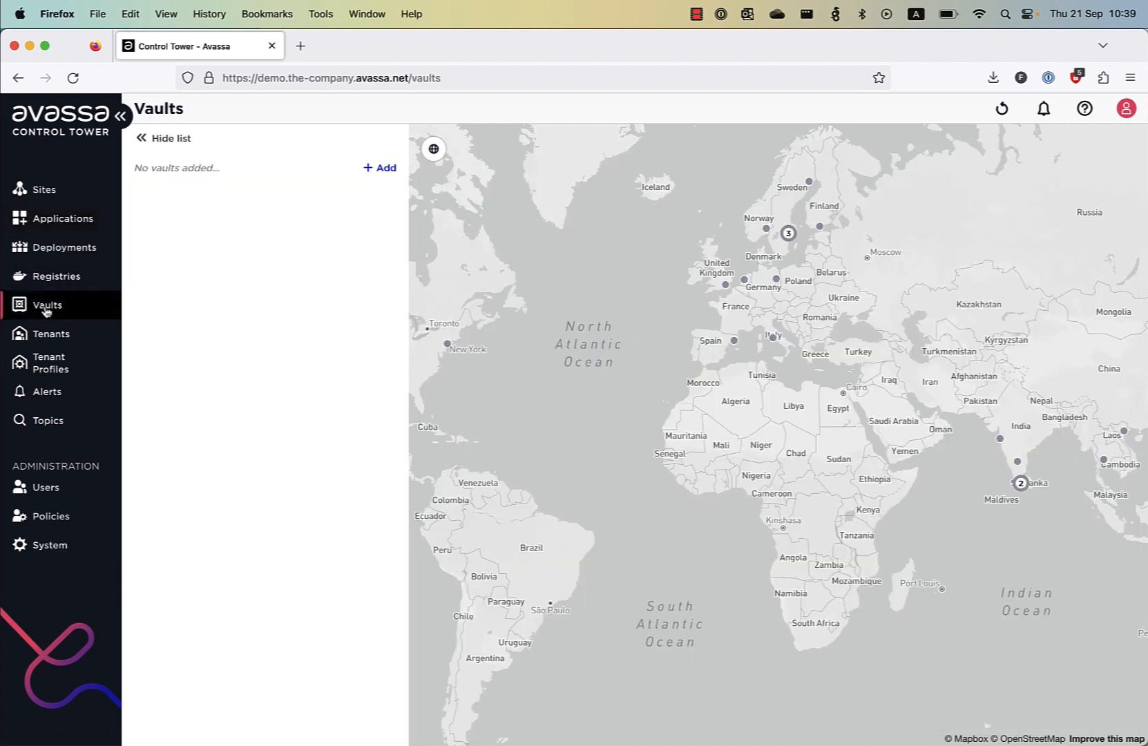
click(382, 173)
click(463, 254)
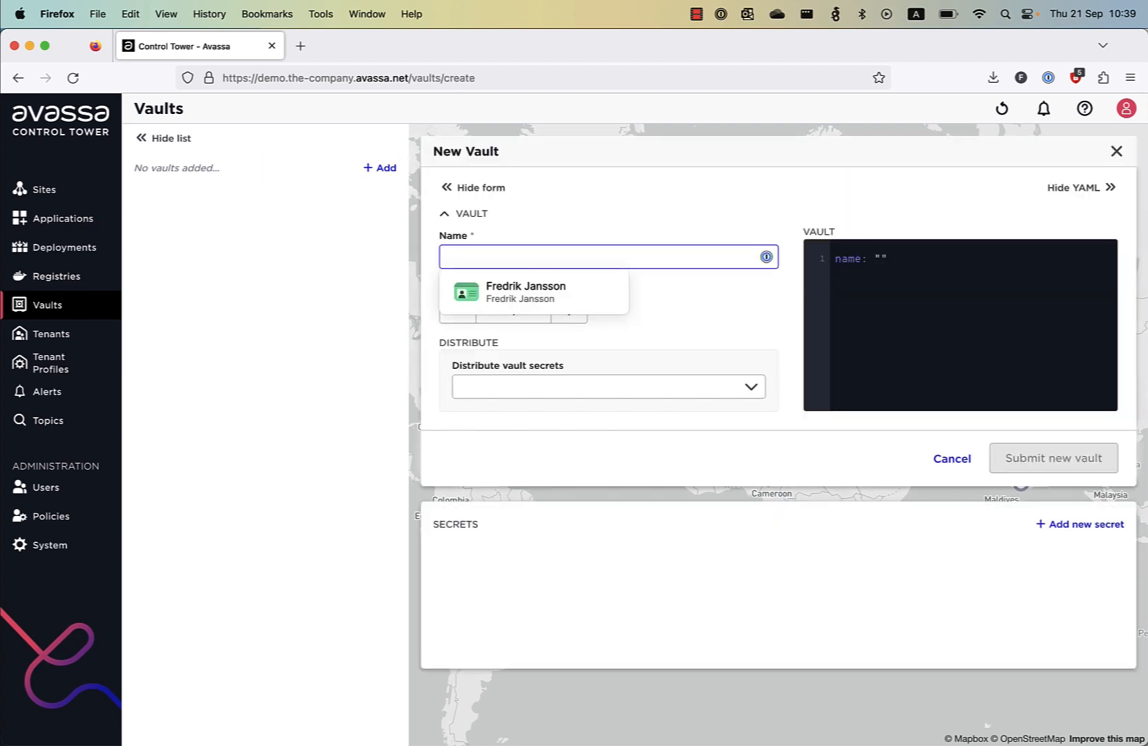
text(operations)
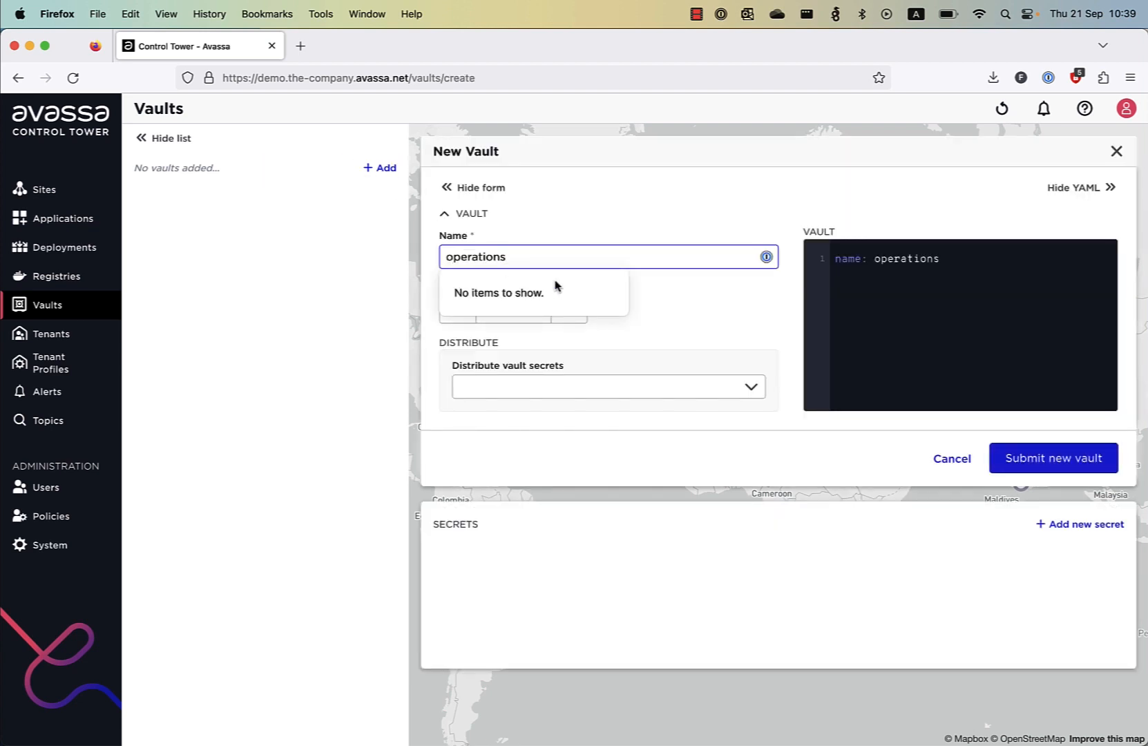
Distribute the vault's secrets to sites by the visitors deployment and create the vault
click(614, 386)
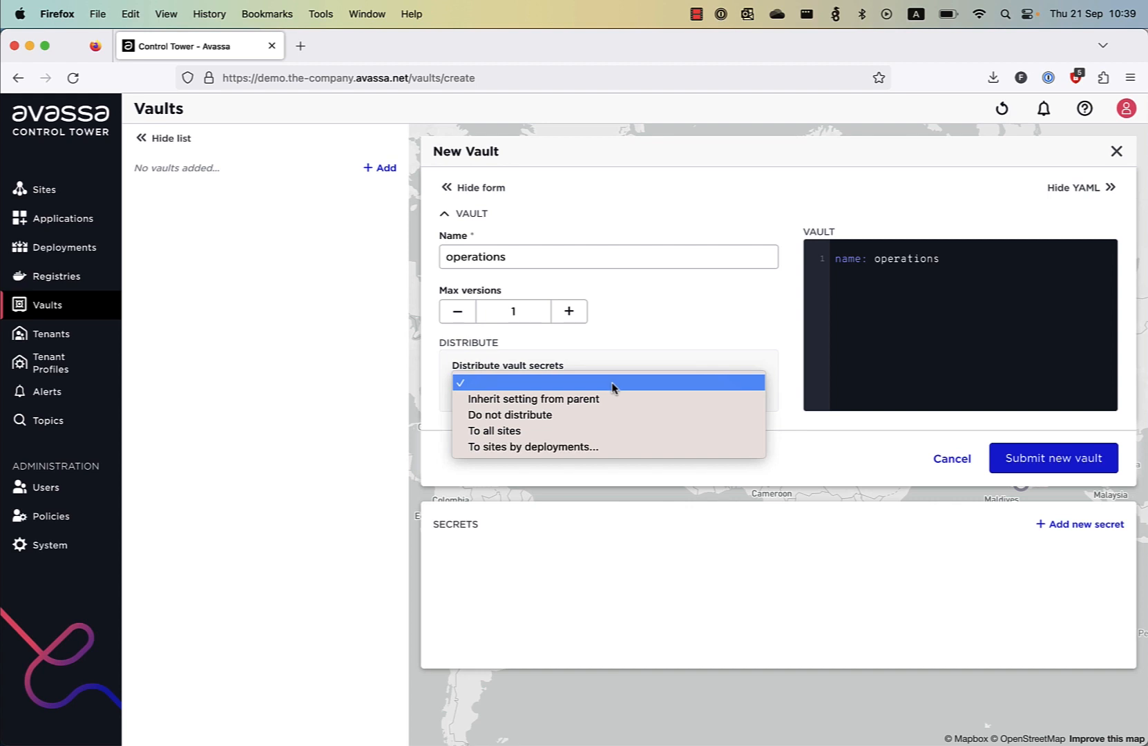
click(584, 446)
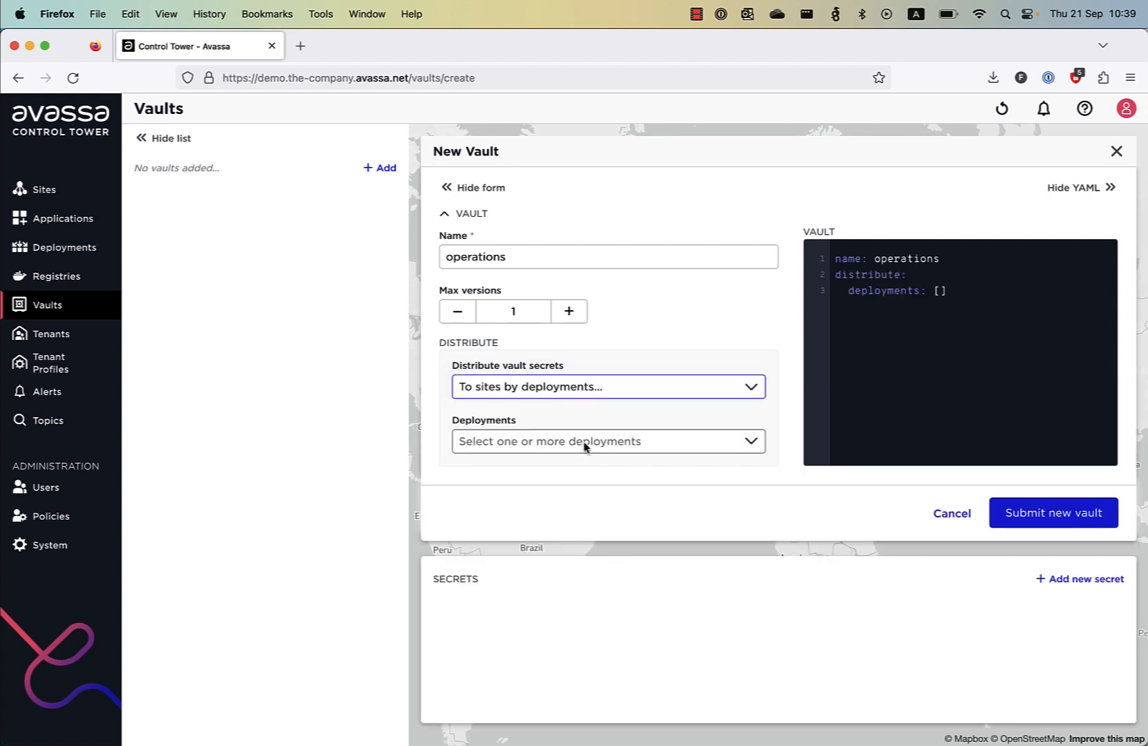
click(575, 442)
click(466, 470)
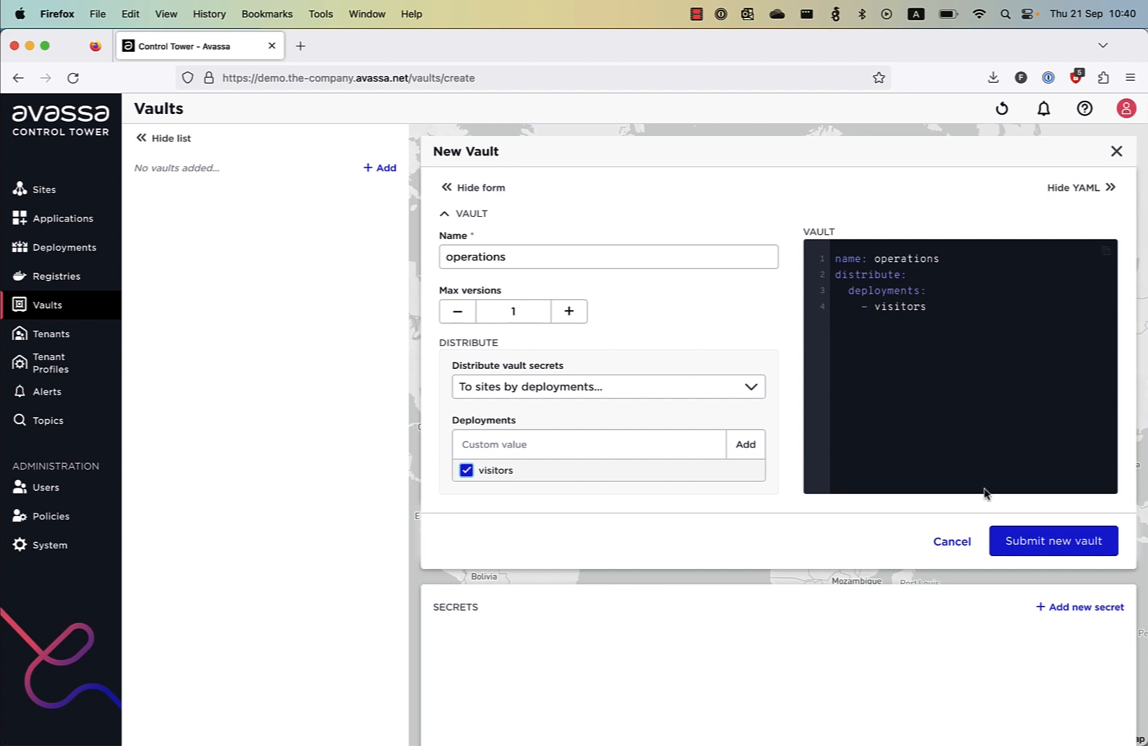
click(1036, 541)
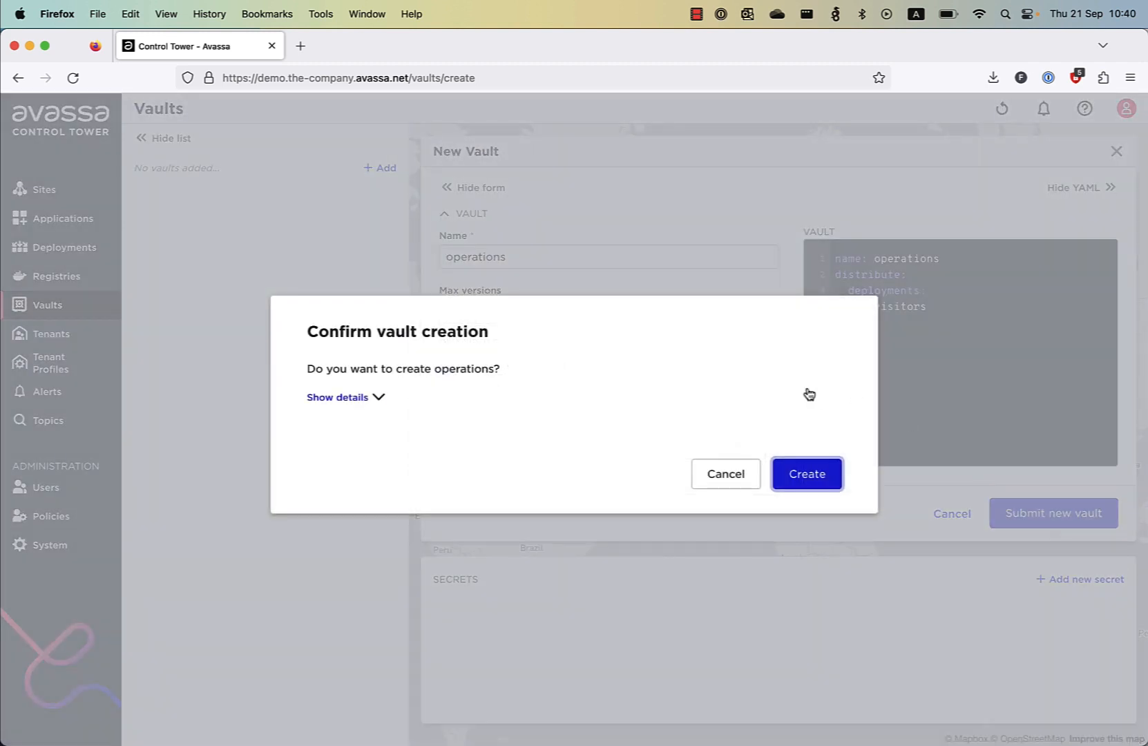
click(801, 475)
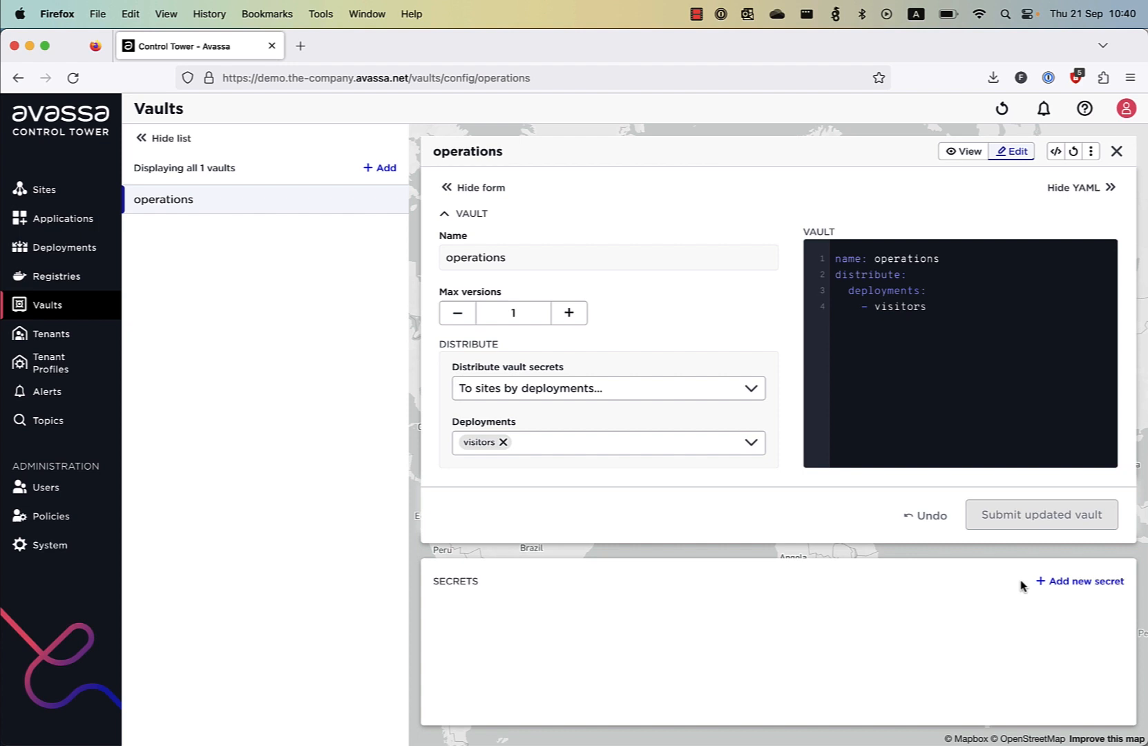
Start a new secret named credentials in the operations vault
click(1063, 582)
click(500, 287)
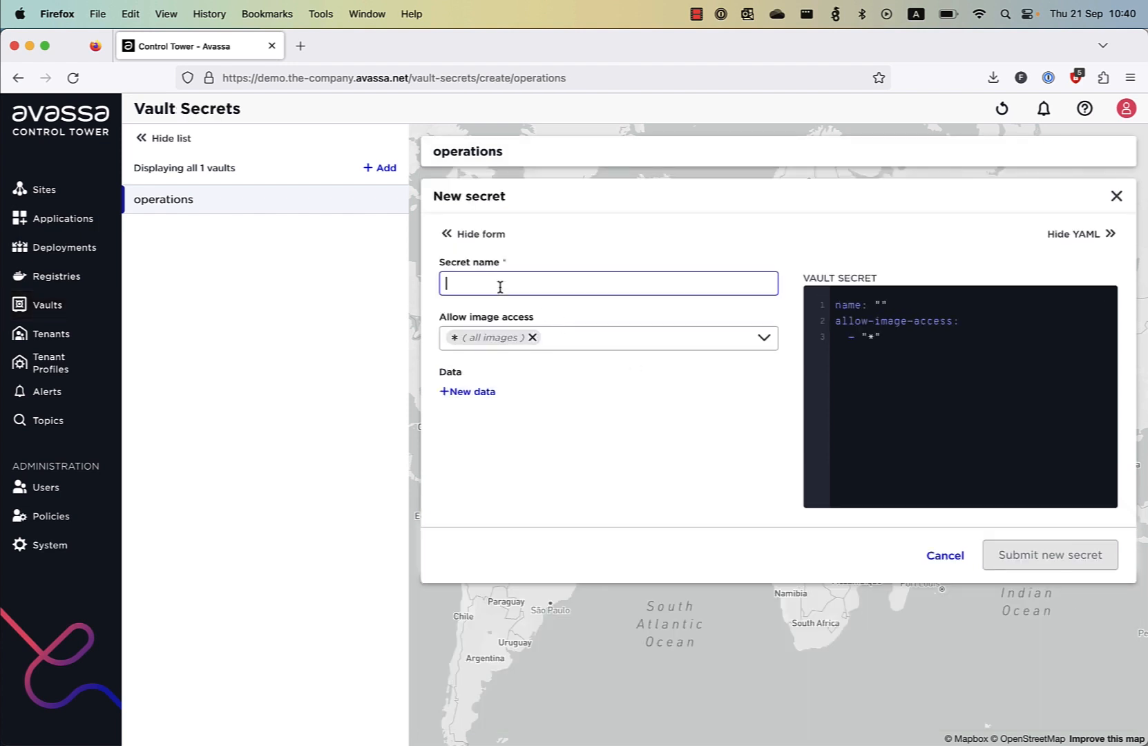
text(credentials)
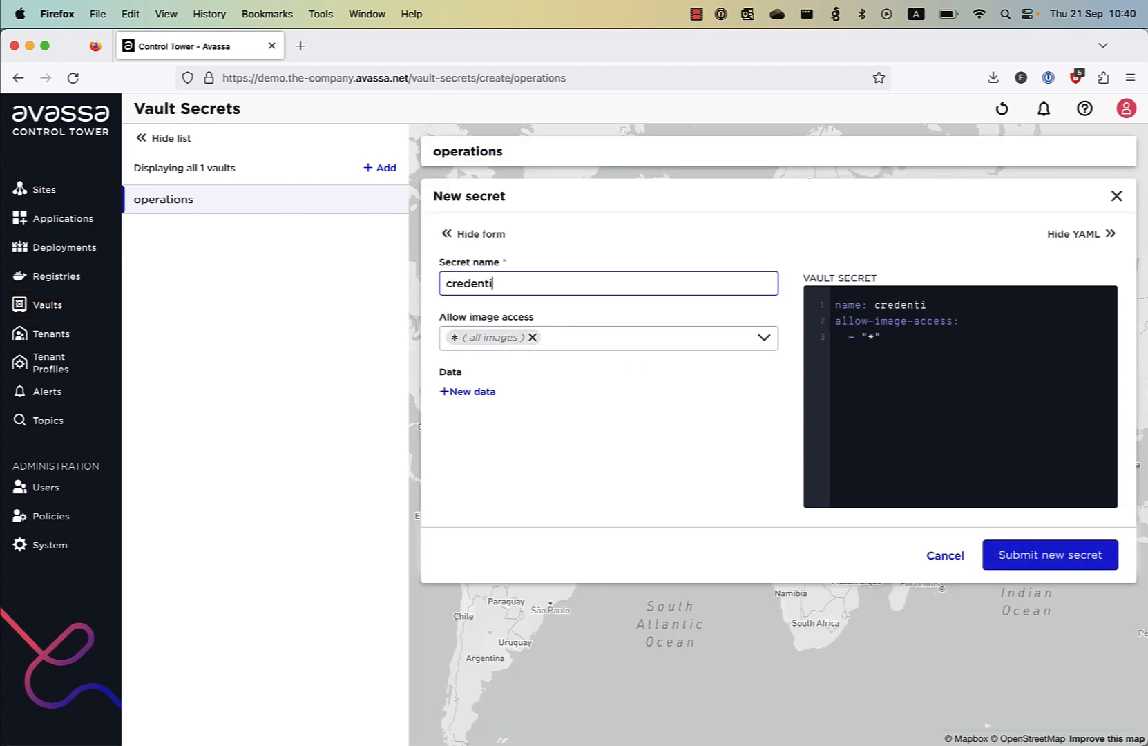
Add a data entry with the key username and the person's first name as its value, and create the secret
click(468, 391)
text(usera)
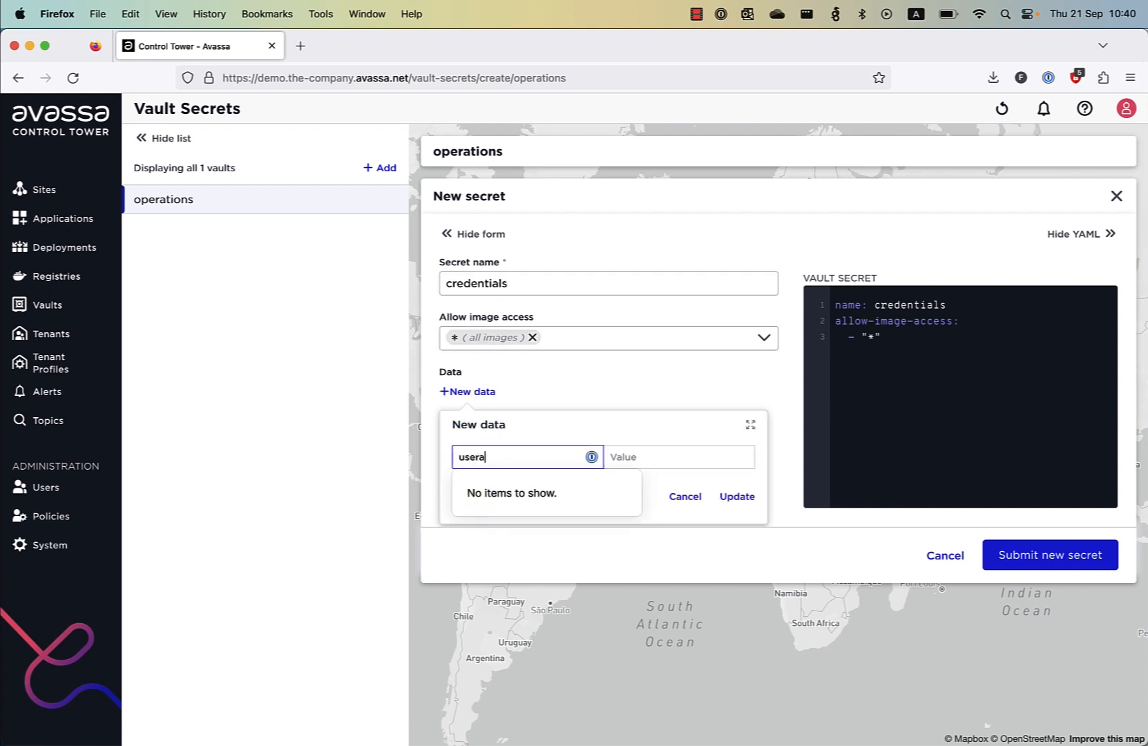
text(name)
key(Tab)
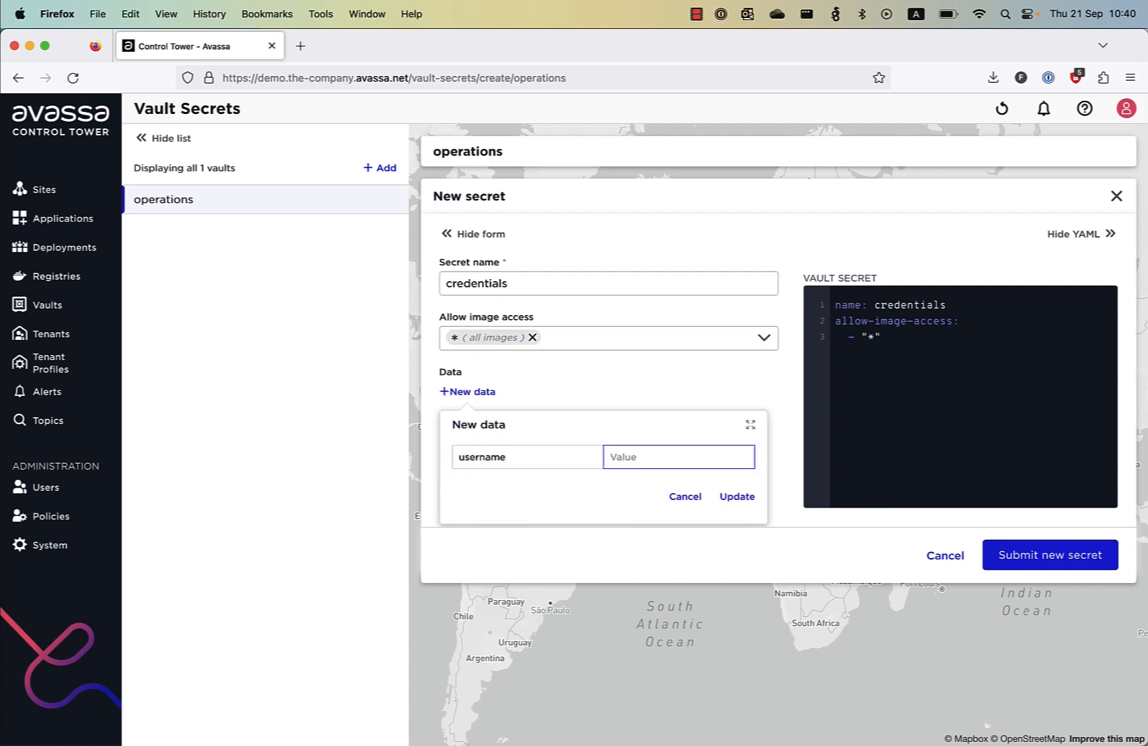
text(fredrik)
click(752, 496)
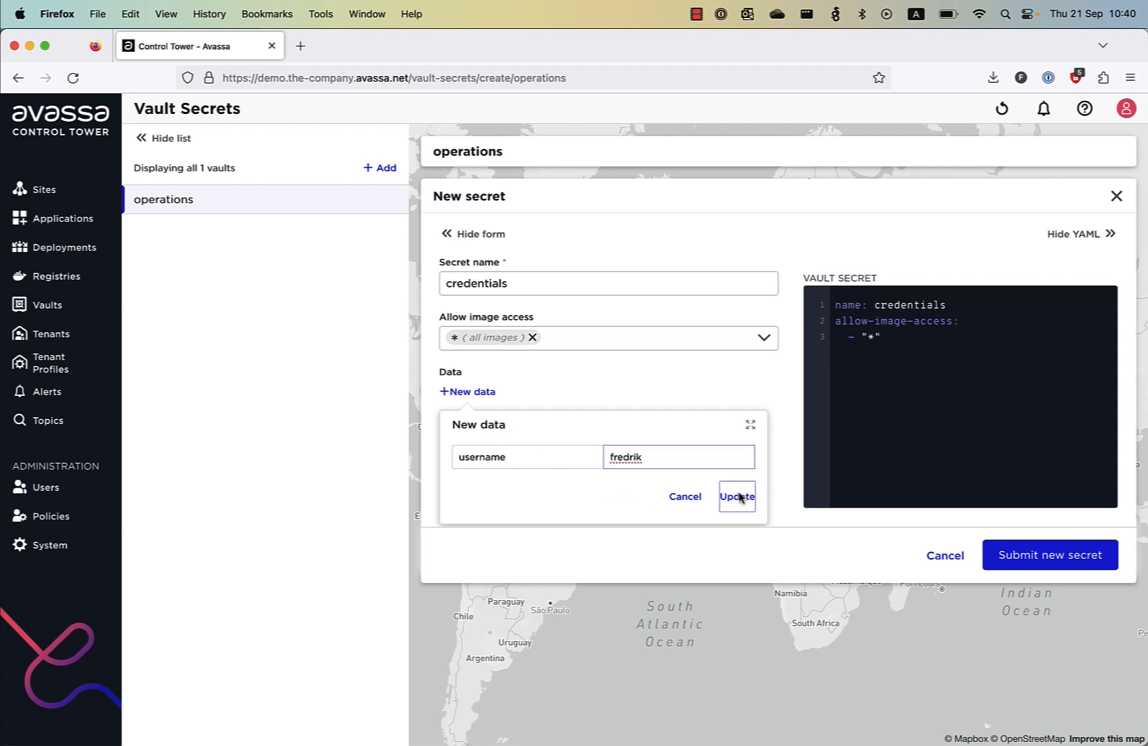
click(1041, 558)
click(812, 479)
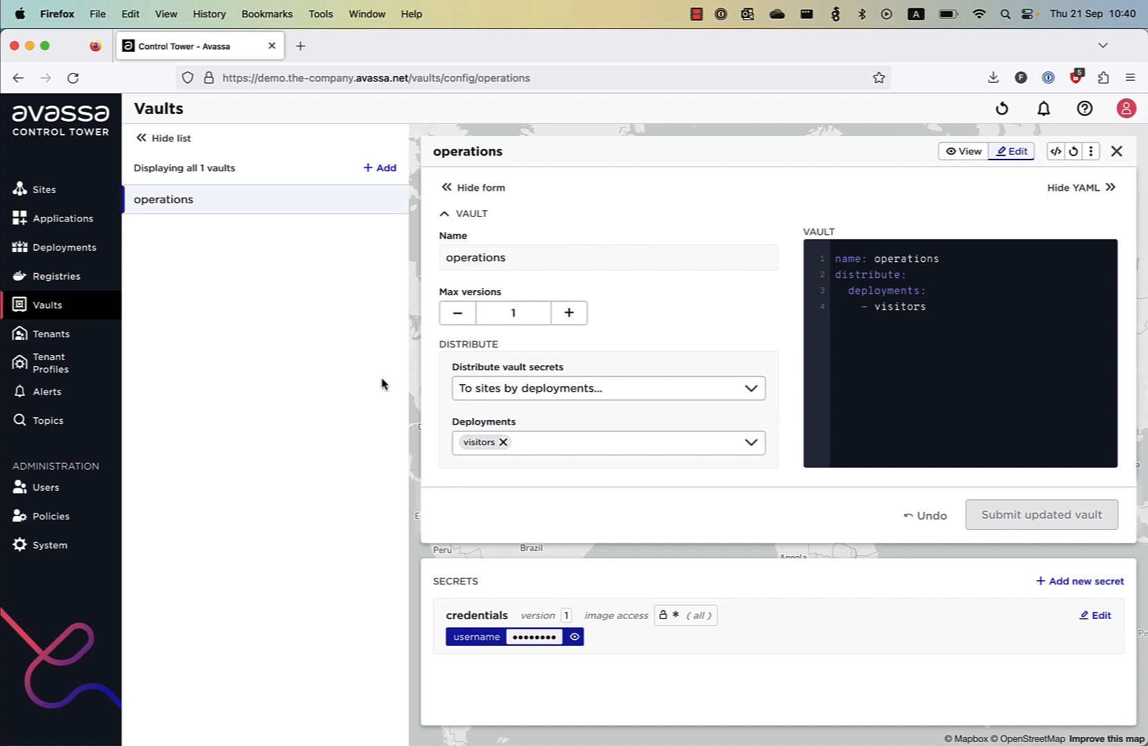
Edit the visitors deployment and set its application version to 2.0
click(41, 250)
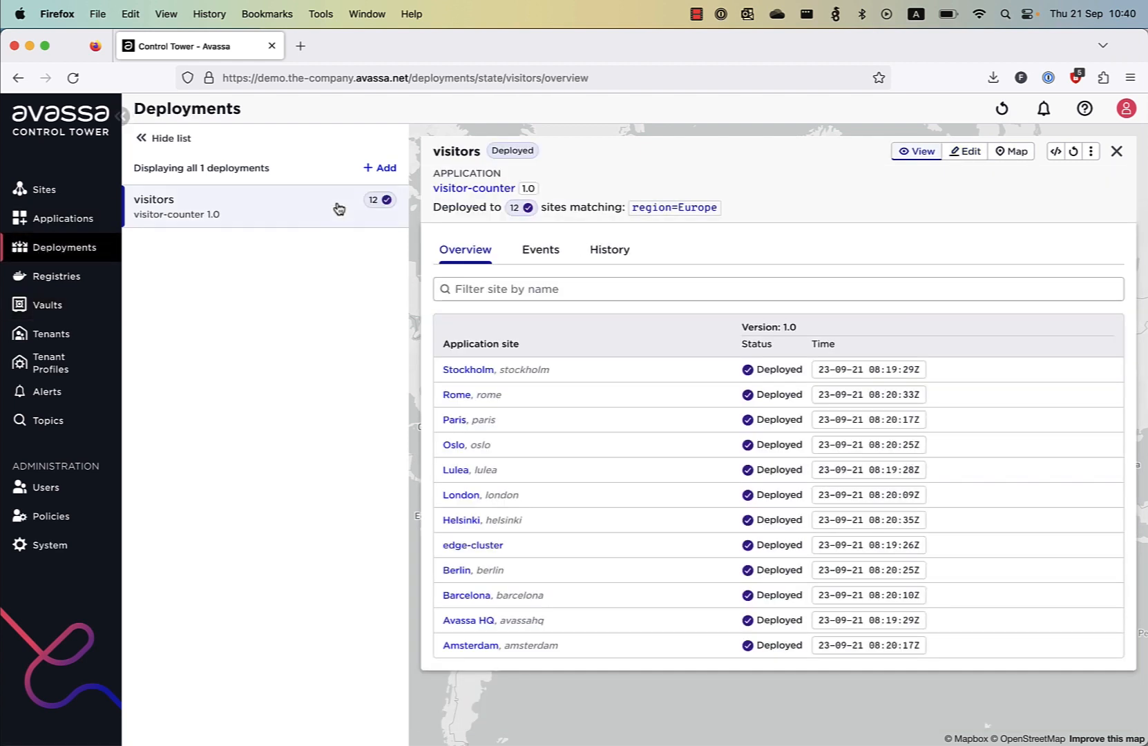
click(963, 153)
double_click(718, 344)
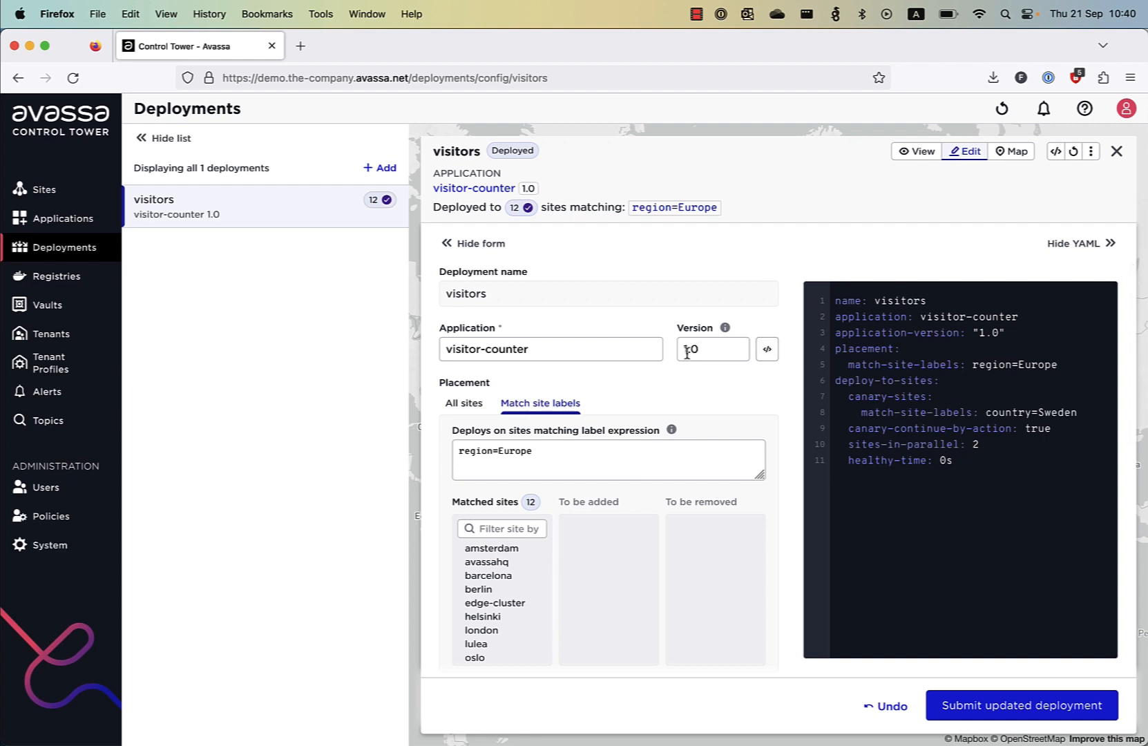
text(2.0)
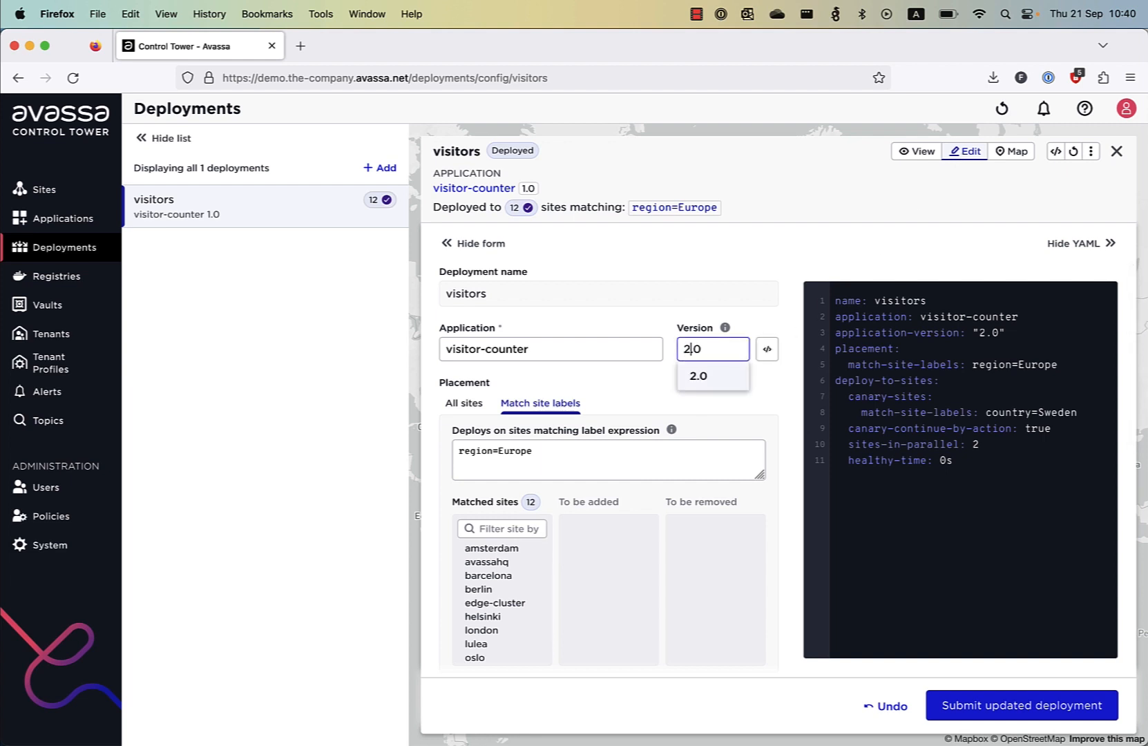
Extend the deployment's placement label expression to "region=Europe or region=Asia" and check the matching sites
click(632, 454)
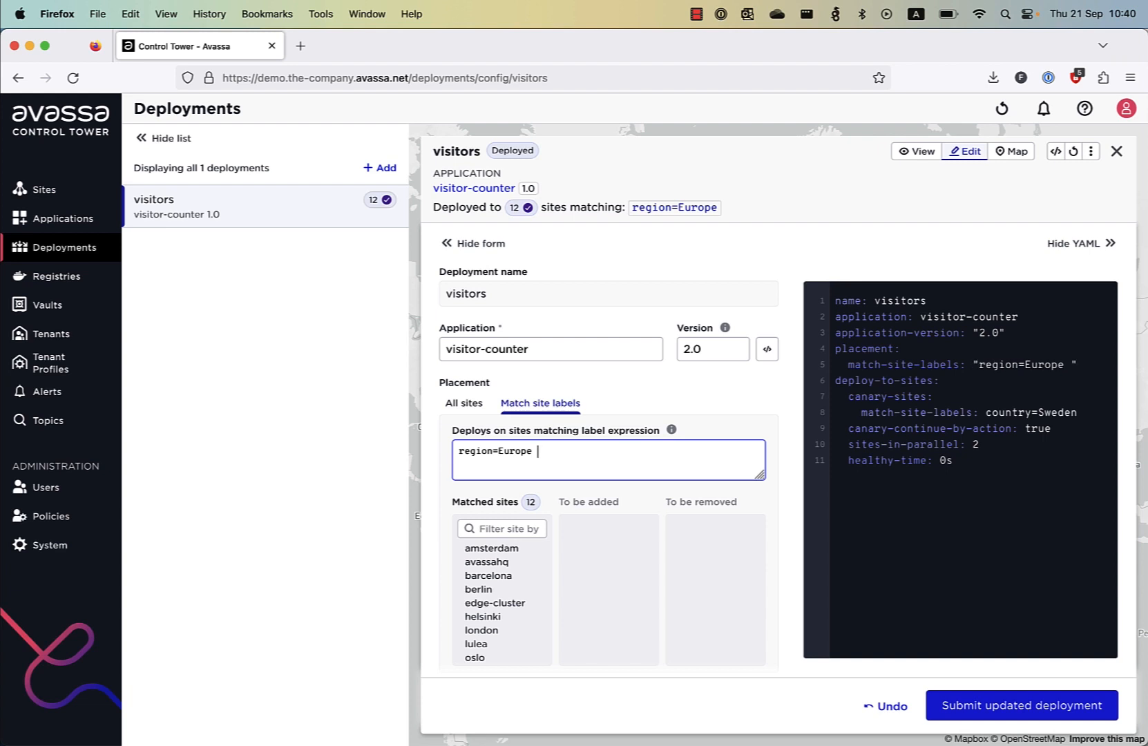
text(or)
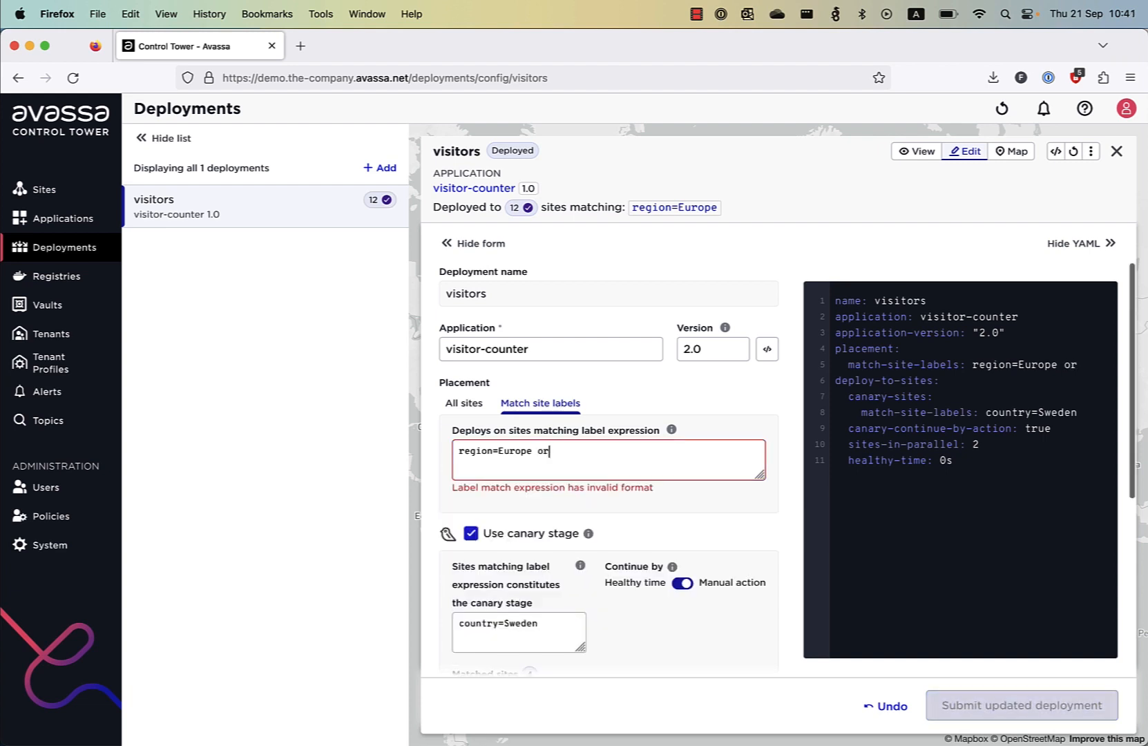
text( region=Asia)
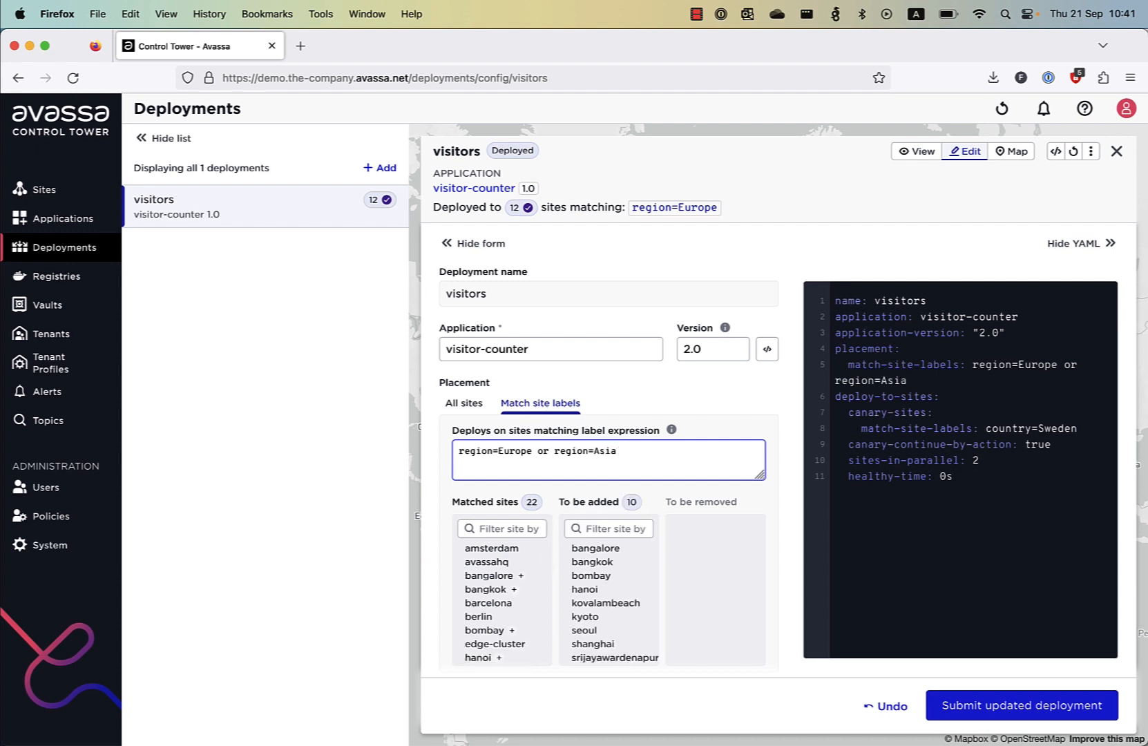
scroll(787, 462, down, 3)
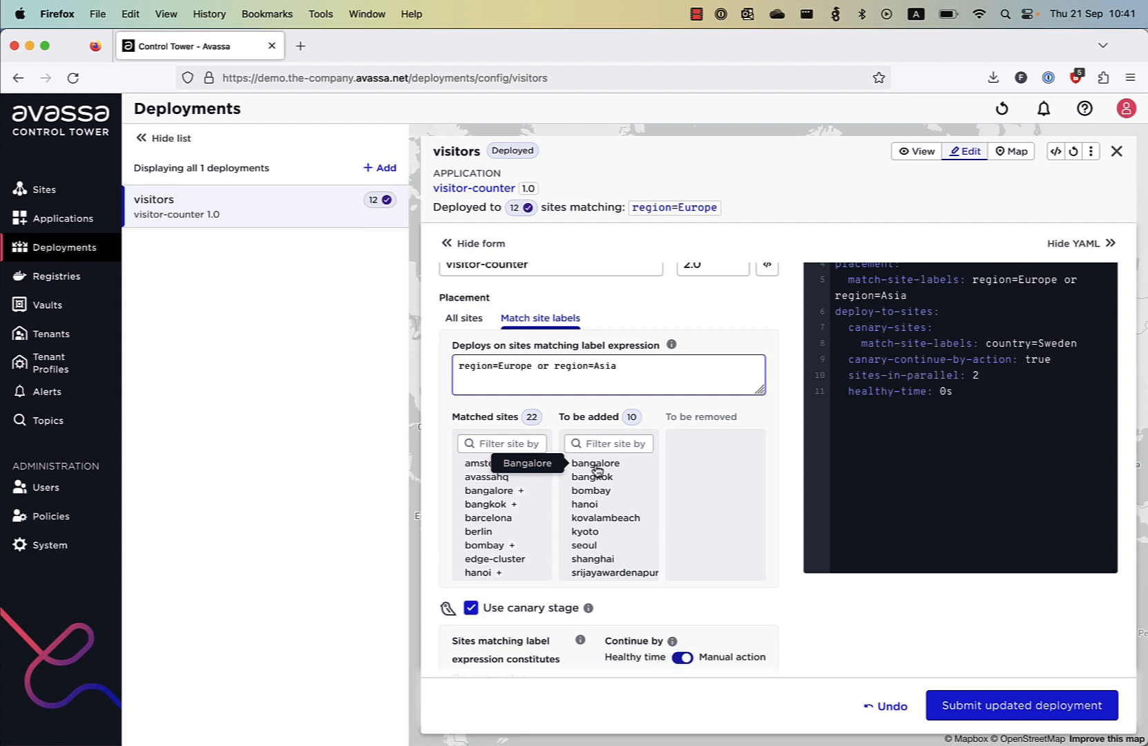
Review the visitors deployment's matched sites, canary stage and rolling deployment settings, then submit and confirm the updated deployment
scroll(596, 470, down, 1)
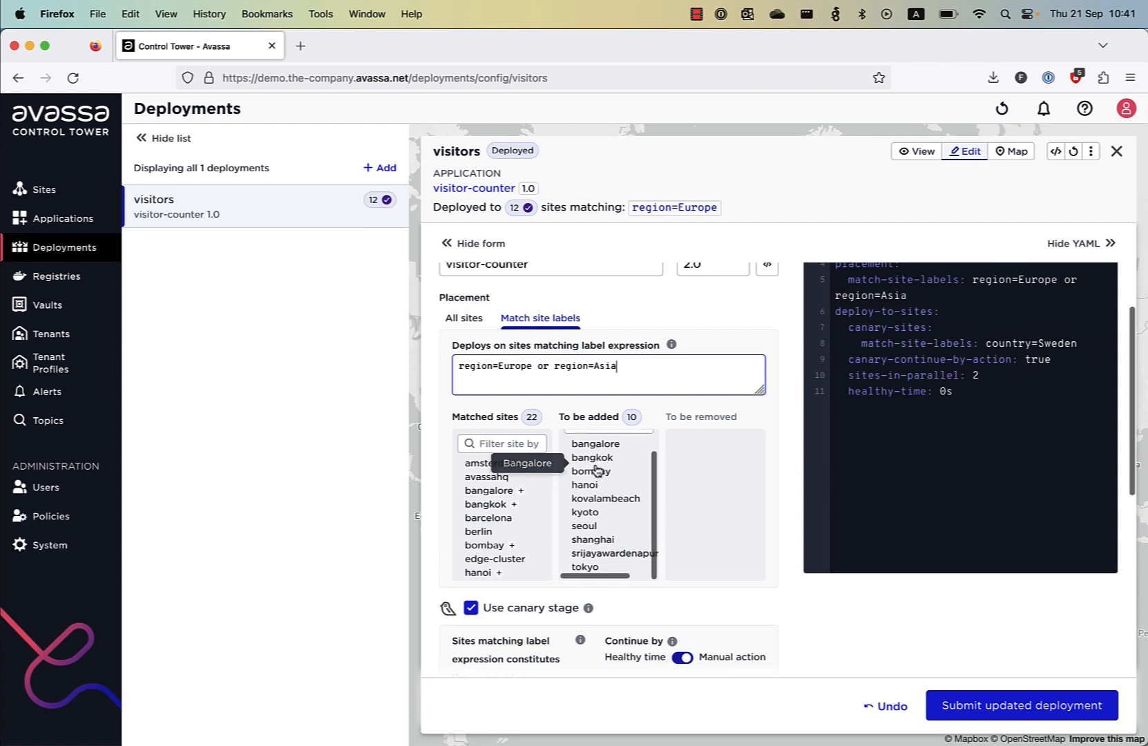
scroll(697, 607, down, 3)
scroll(695, 607, down, 3)
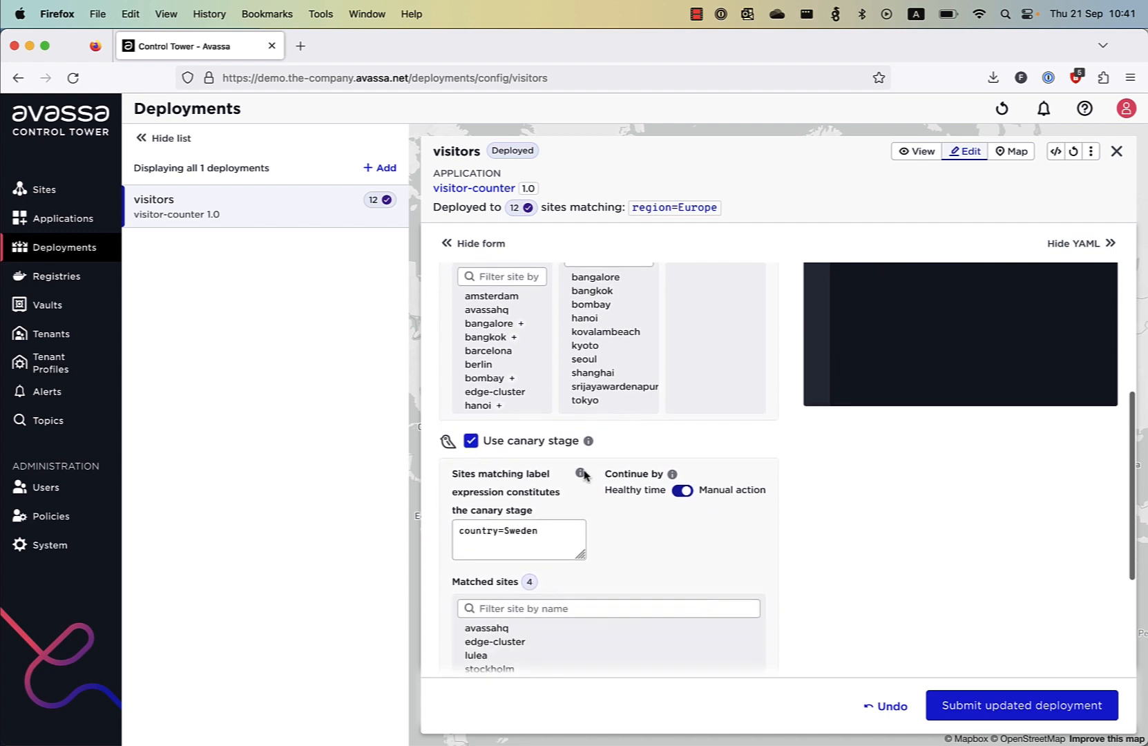
scroll(628, 599, down, 3)
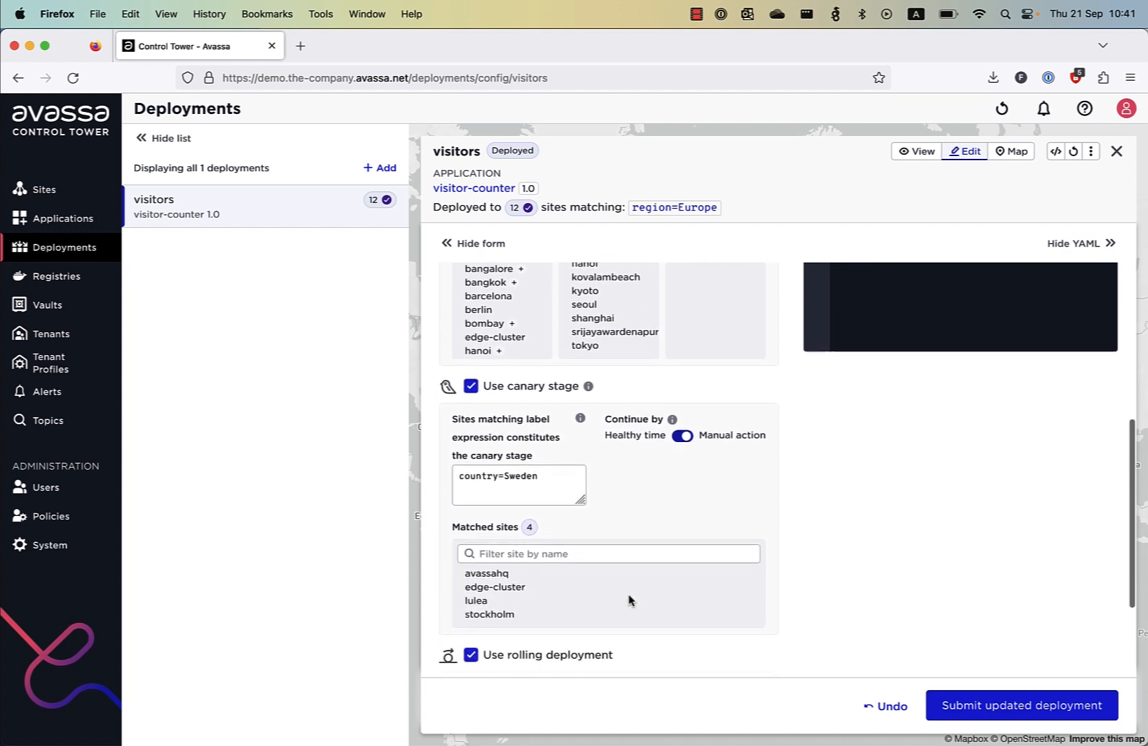
scroll(555, 560, down, 4)
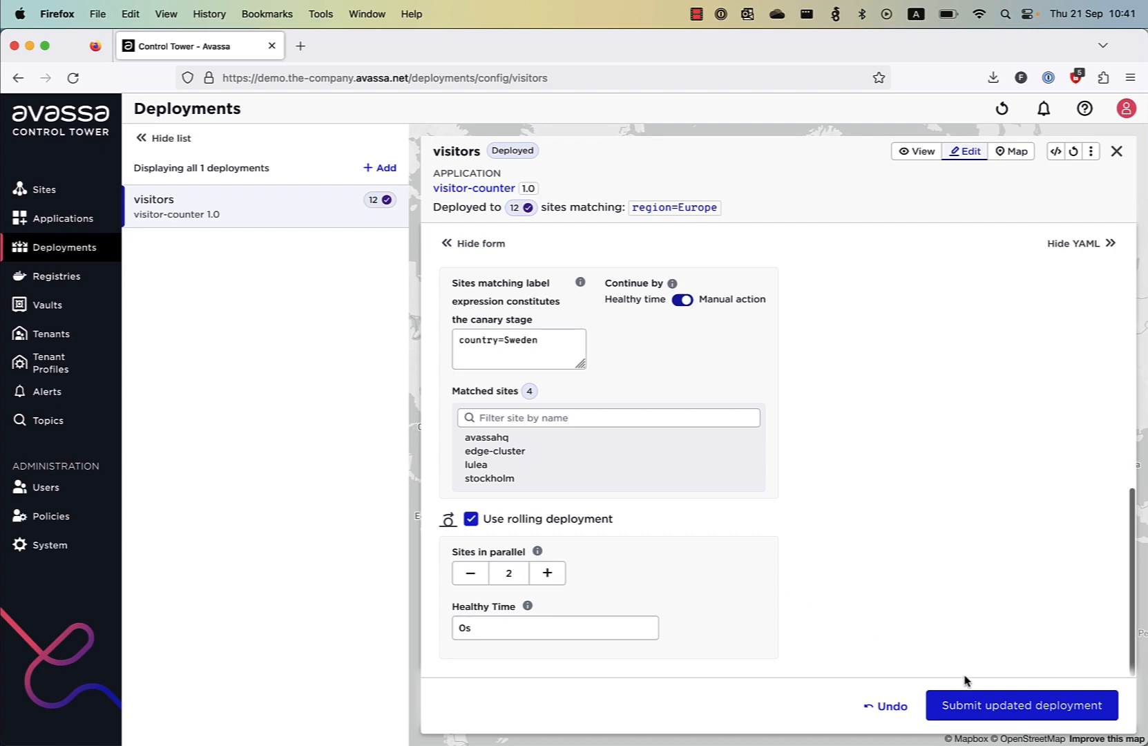
click(972, 706)
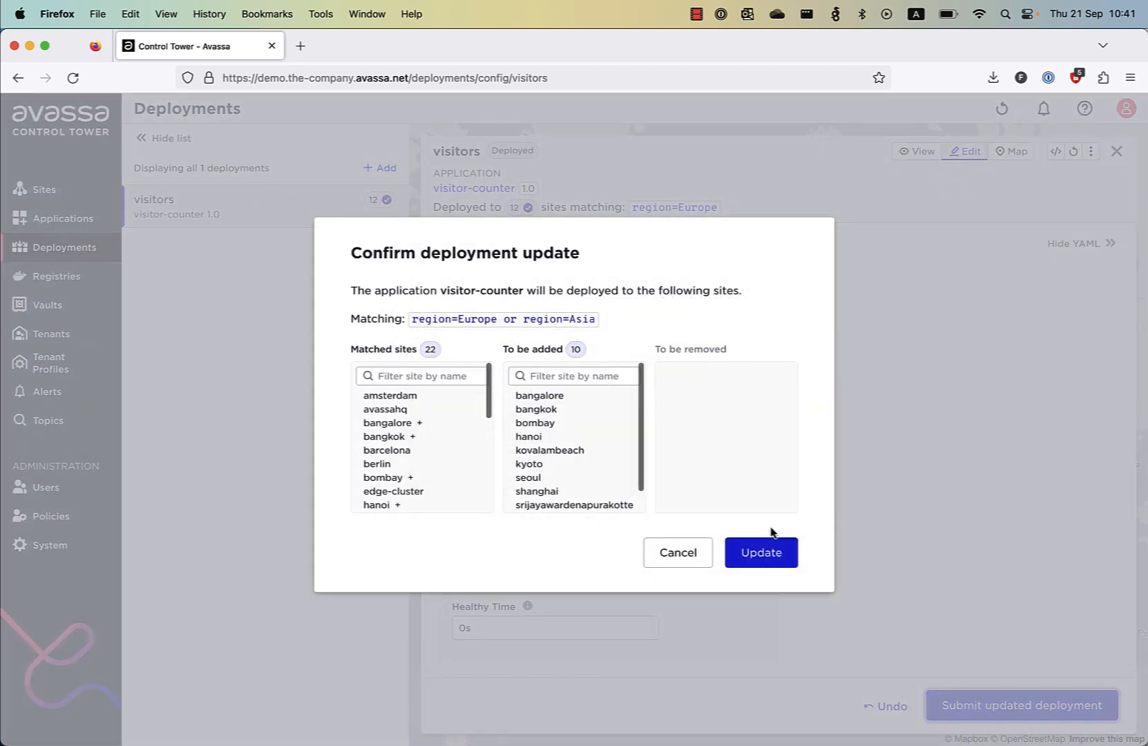
click(758, 554)
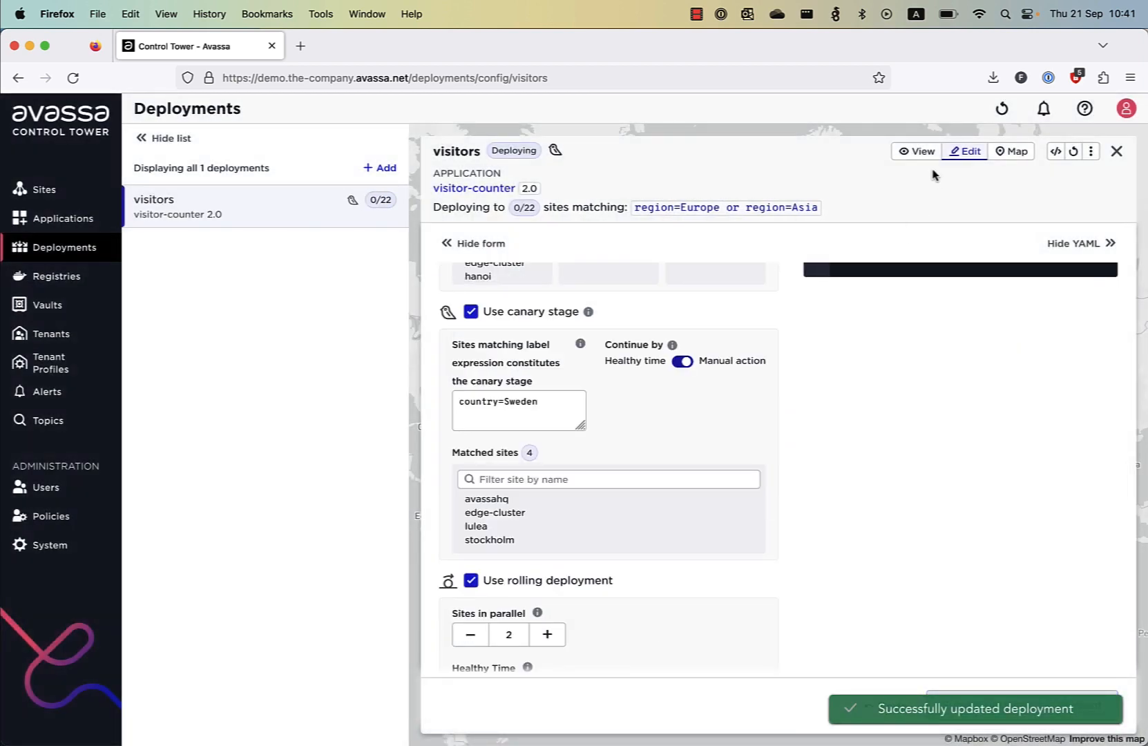
Check the canary rollout in the deployment overview and the visitor-counter version running on the Avassa HQ and edge-cluster sites
click(914, 152)
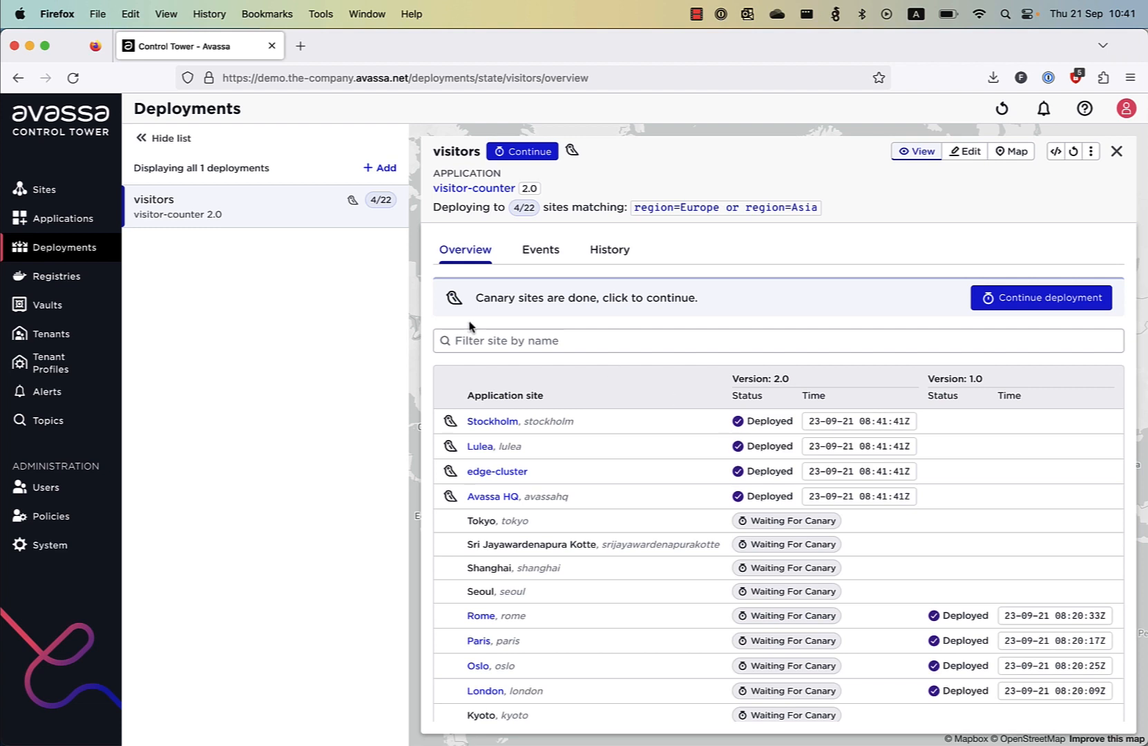
click(80, 222)
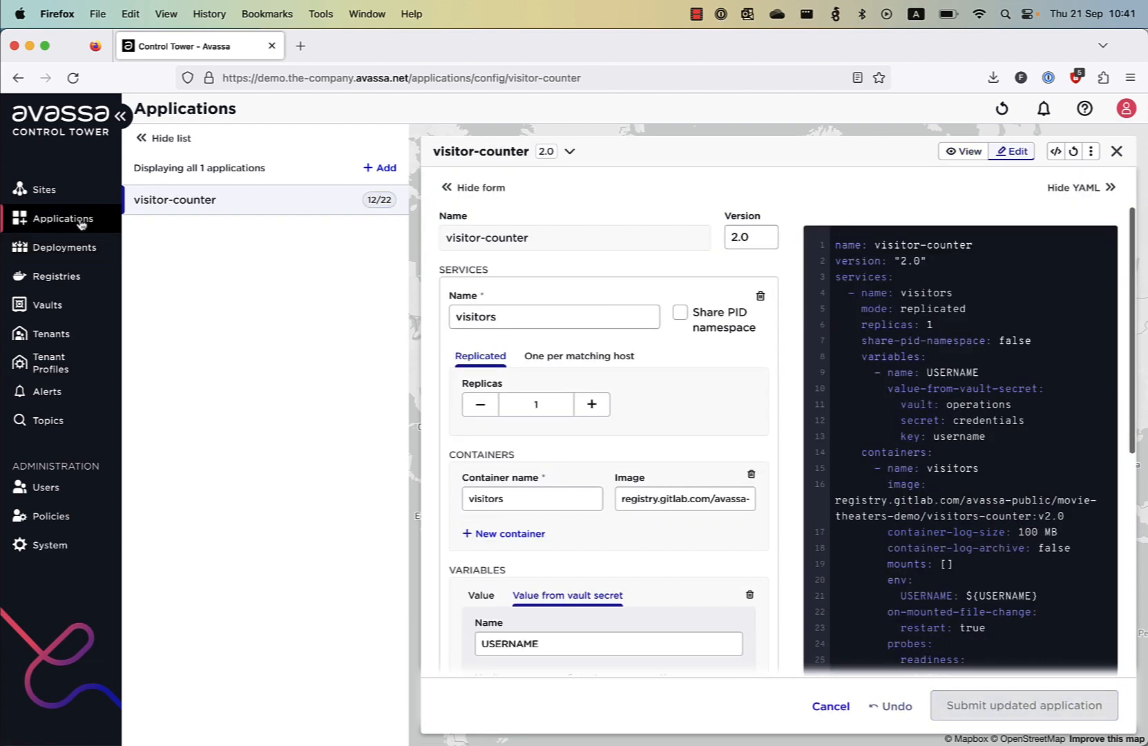
click(953, 159)
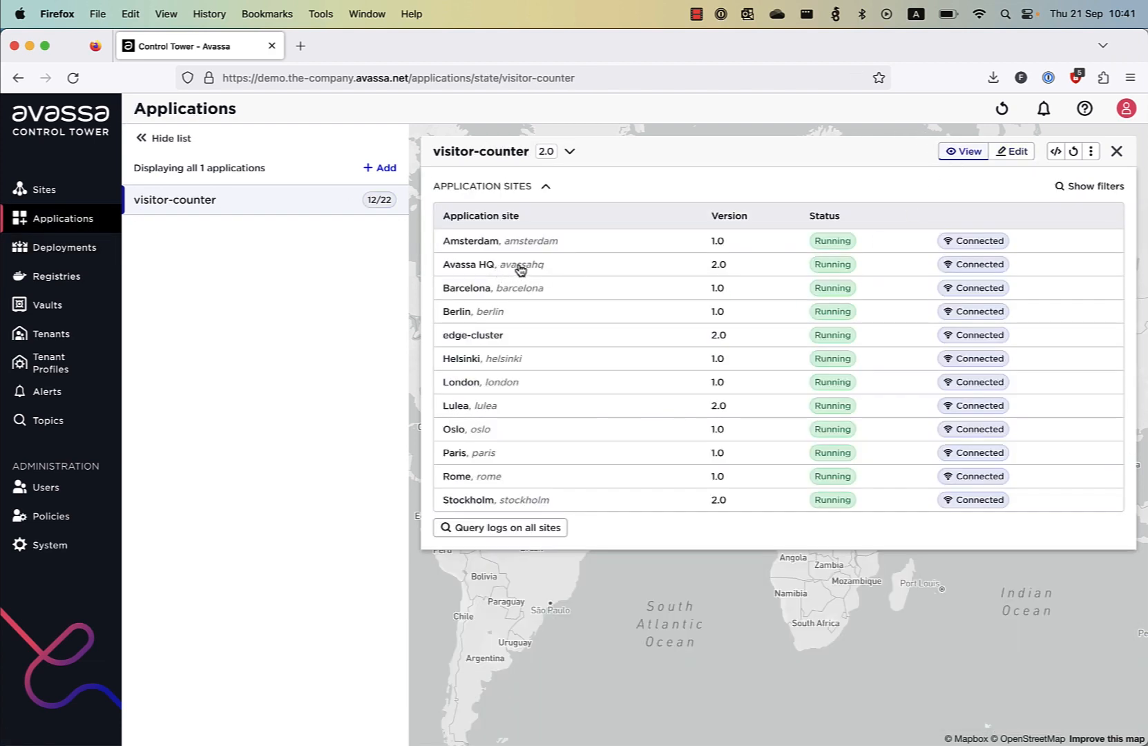
drag(734, 272, 686, 272)
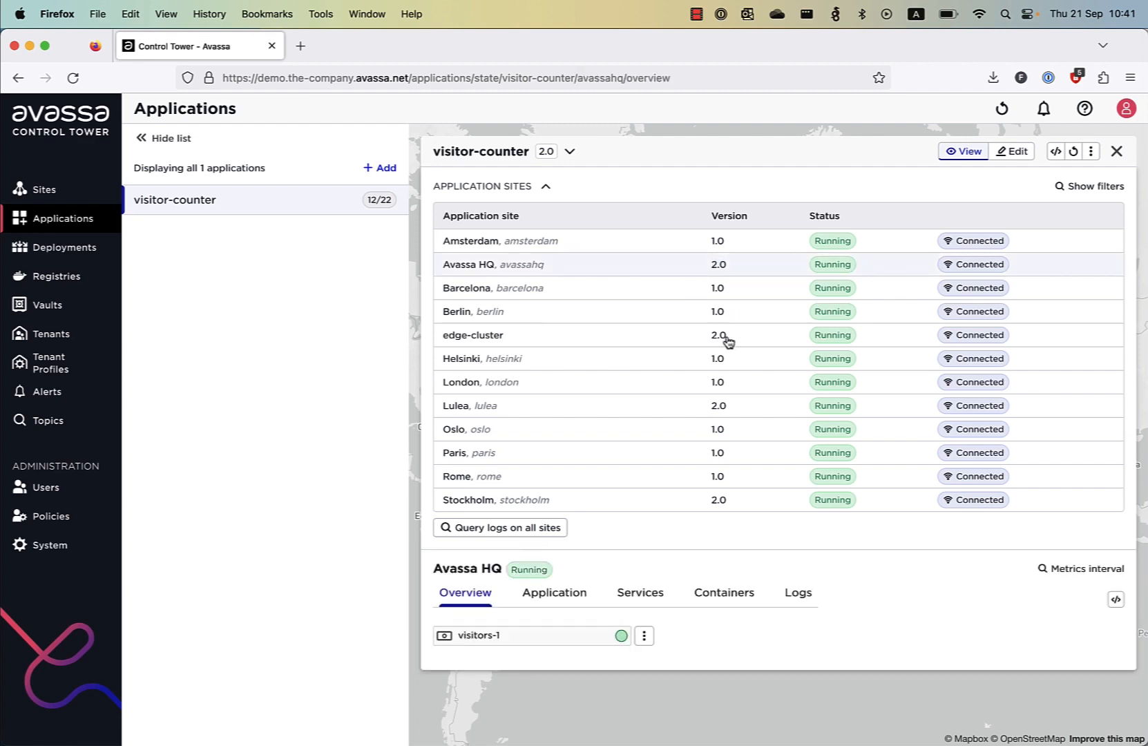
drag(728, 341, 697, 341)
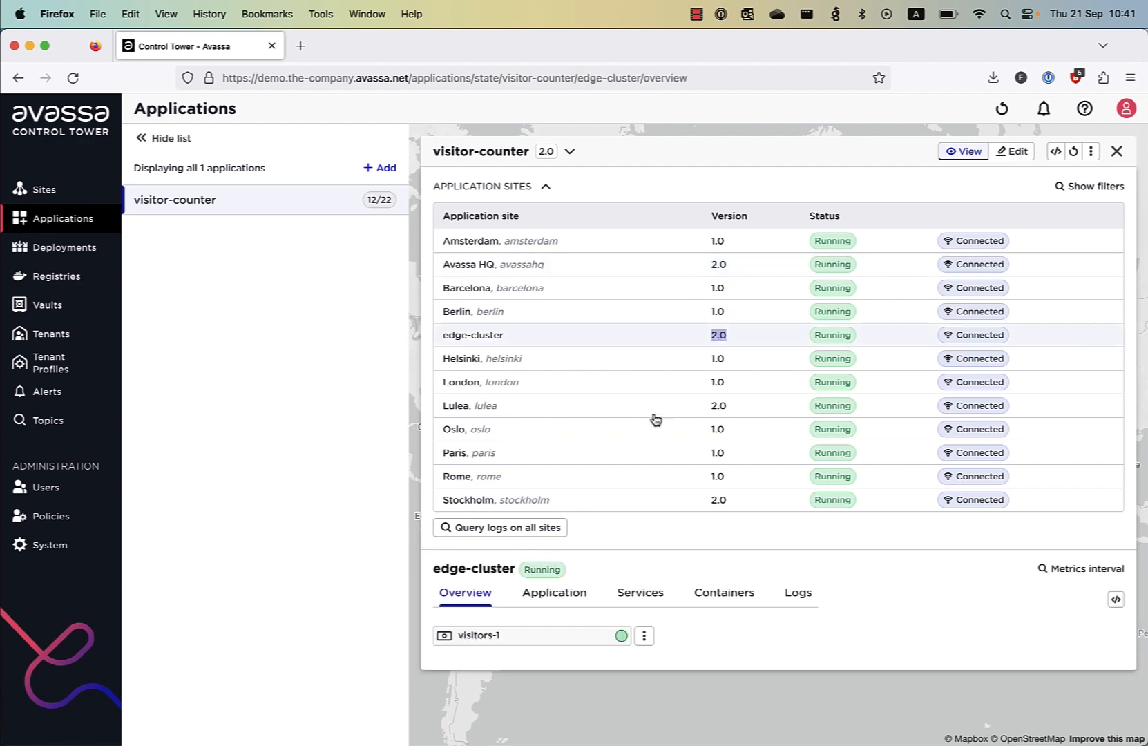
Continue the visitors deployment past the canary stage and check the rollout status and the visitor-counter version on all sites
click(76, 250)
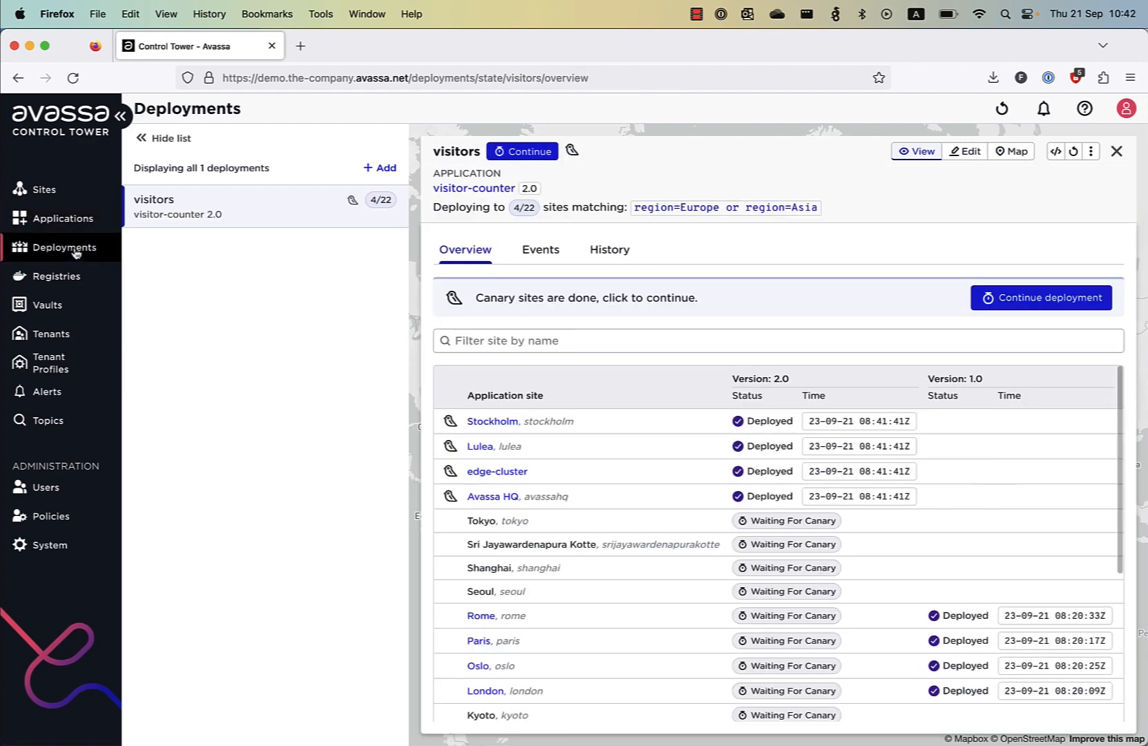
click(990, 303)
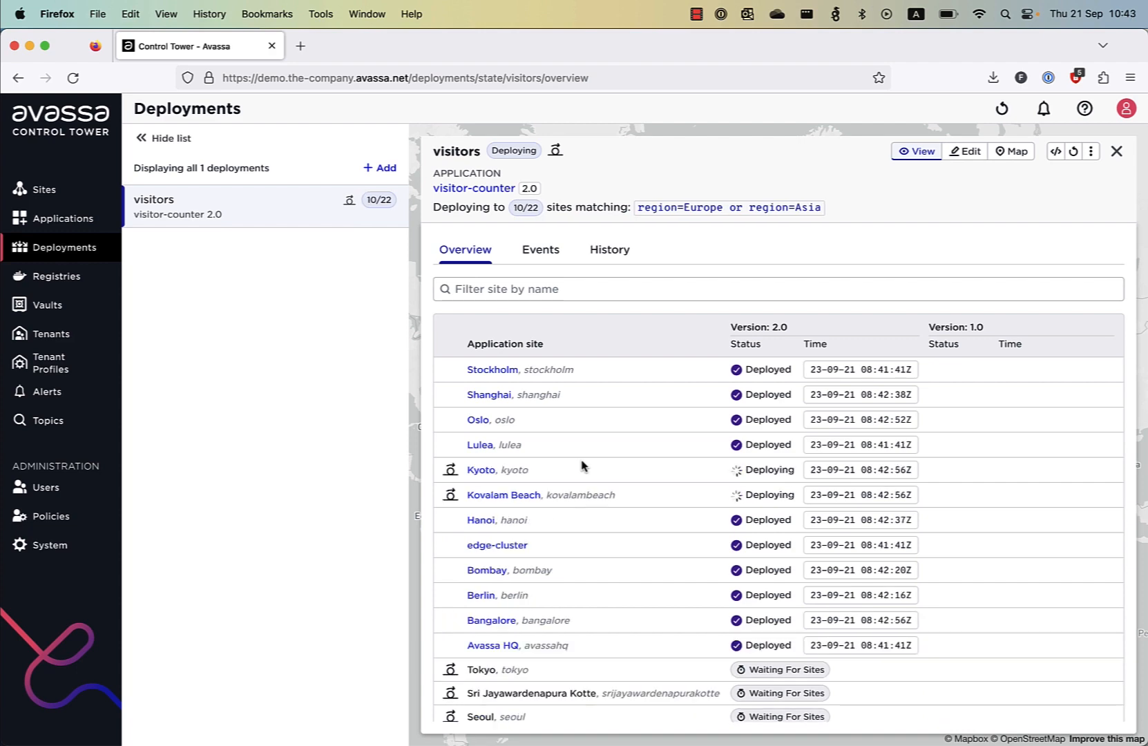
scroll(581, 465, down, 5)
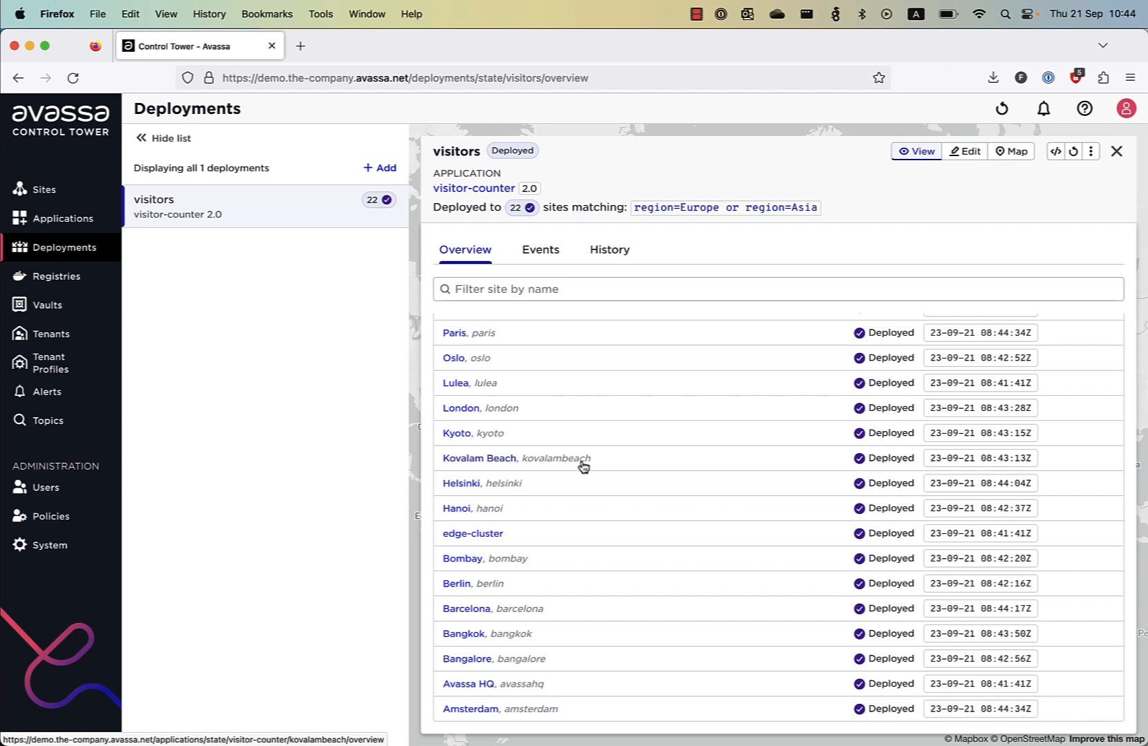
scroll(582, 466, up, 5)
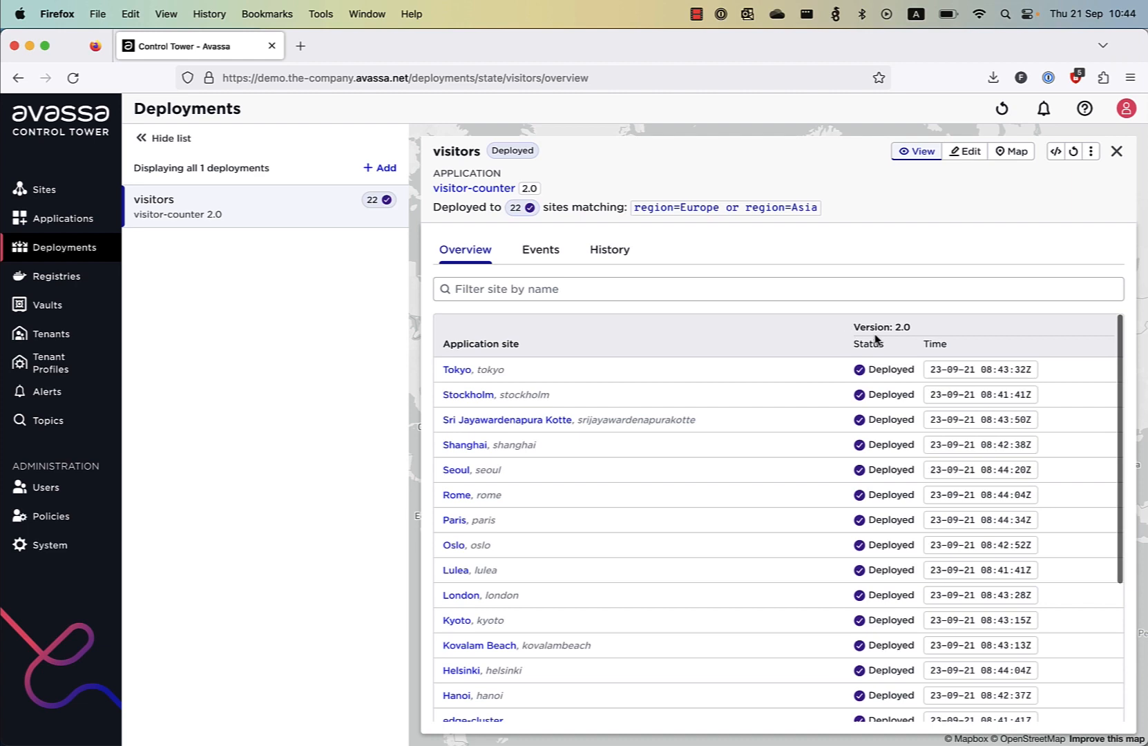
click(67, 223)
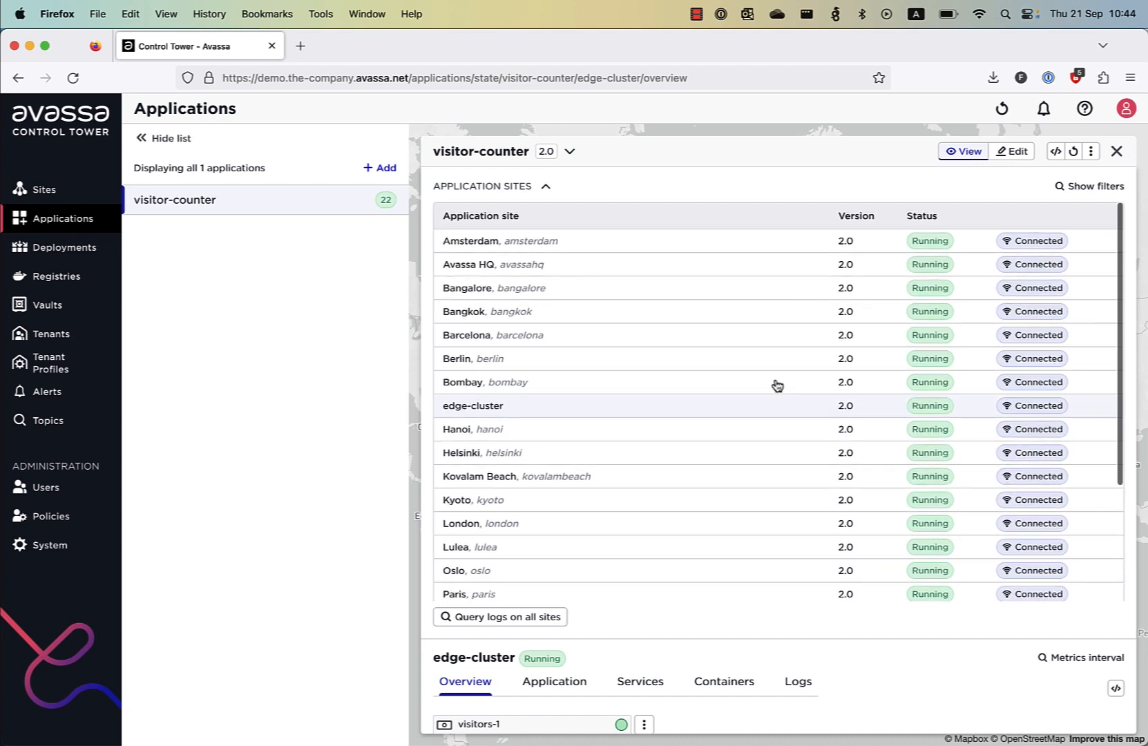
scroll(776, 384, down, 3)
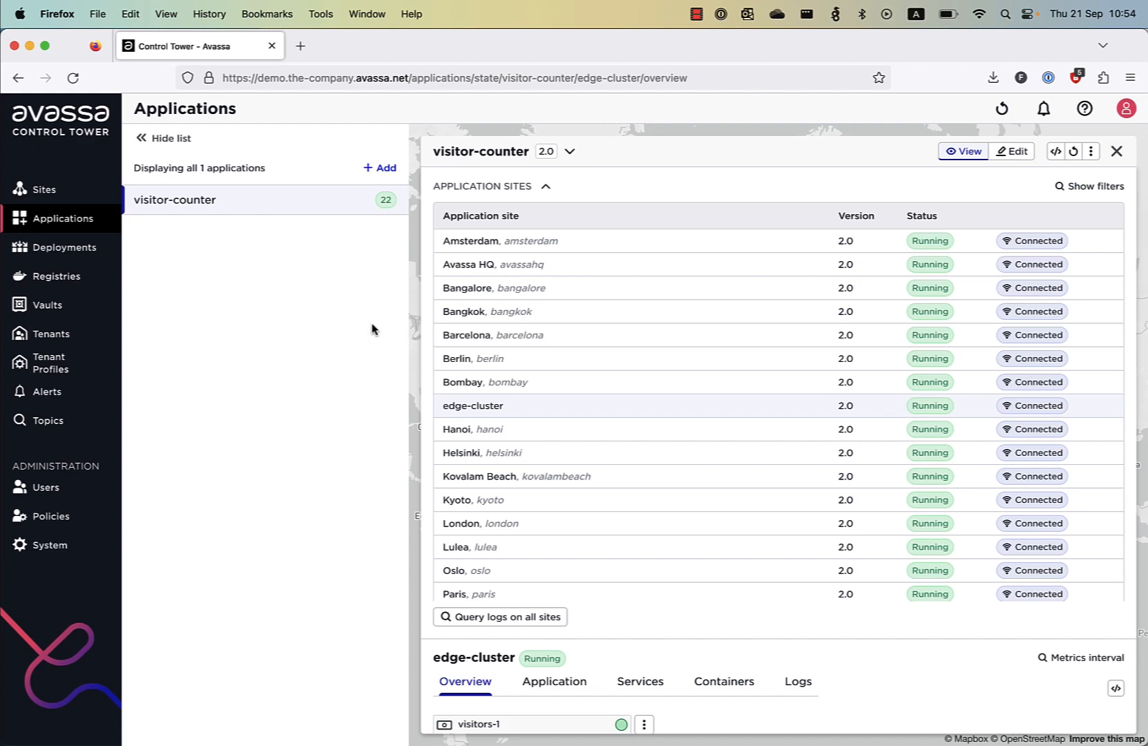
Open the visitors deployment's history and expand the new-application-version entry to examine which sites were added
click(50, 250)
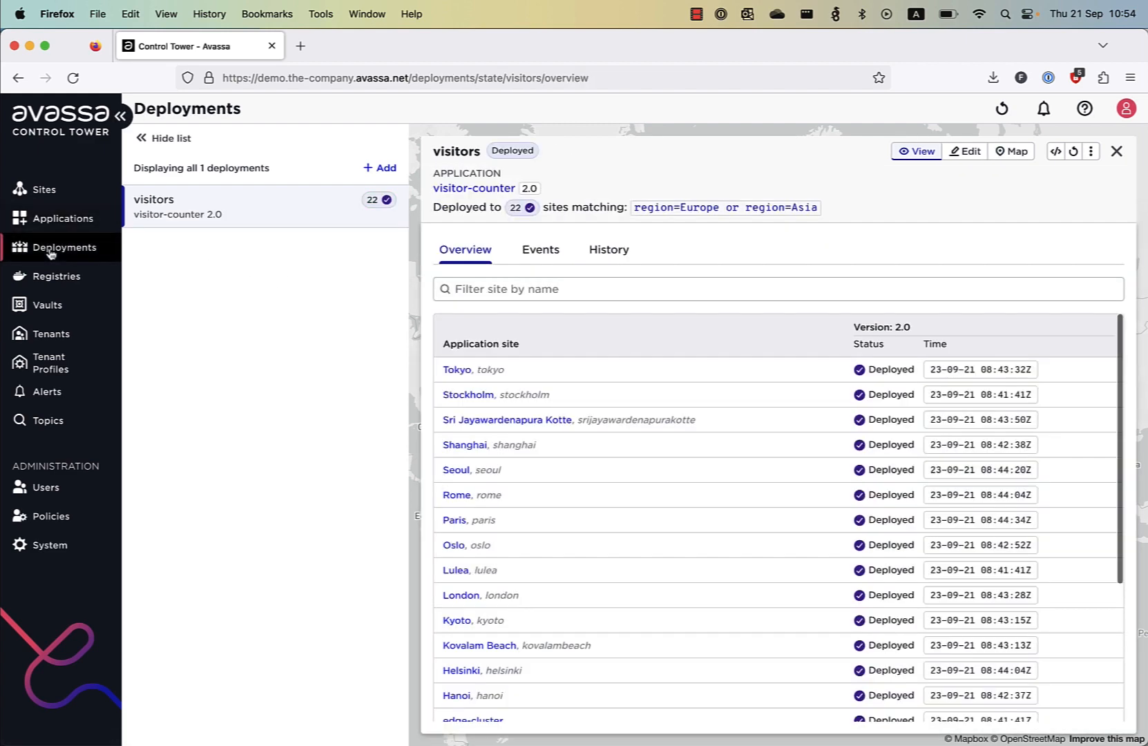
click(615, 258)
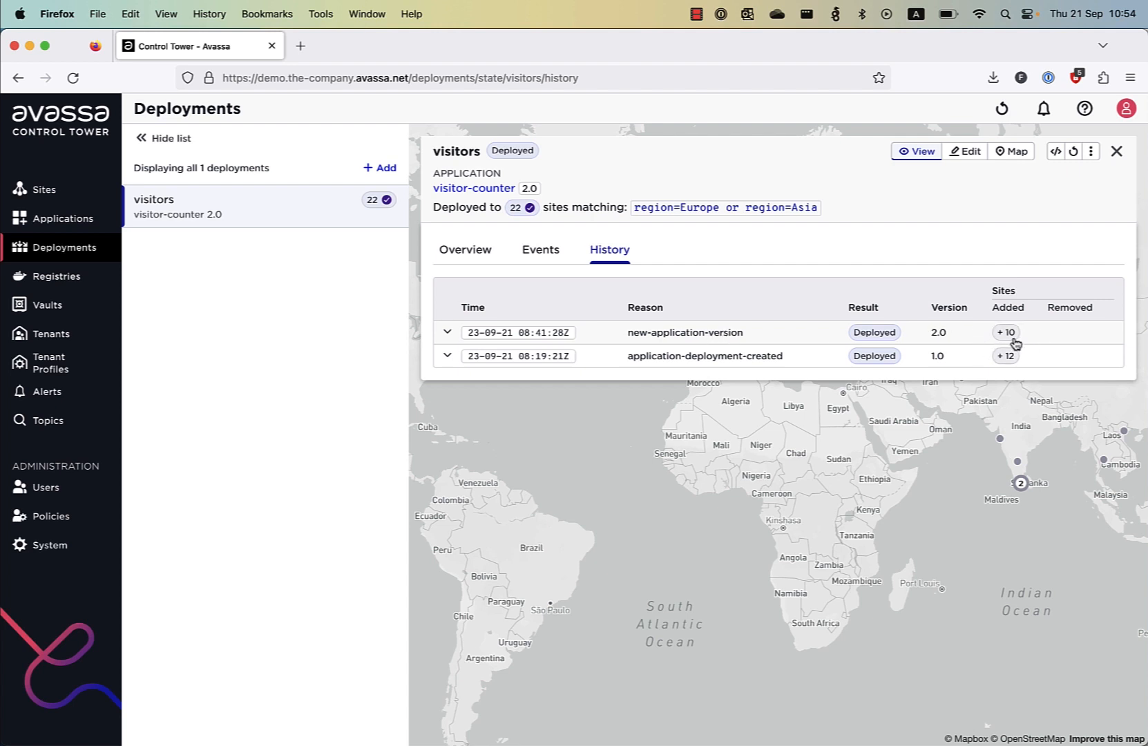
click(685, 335)
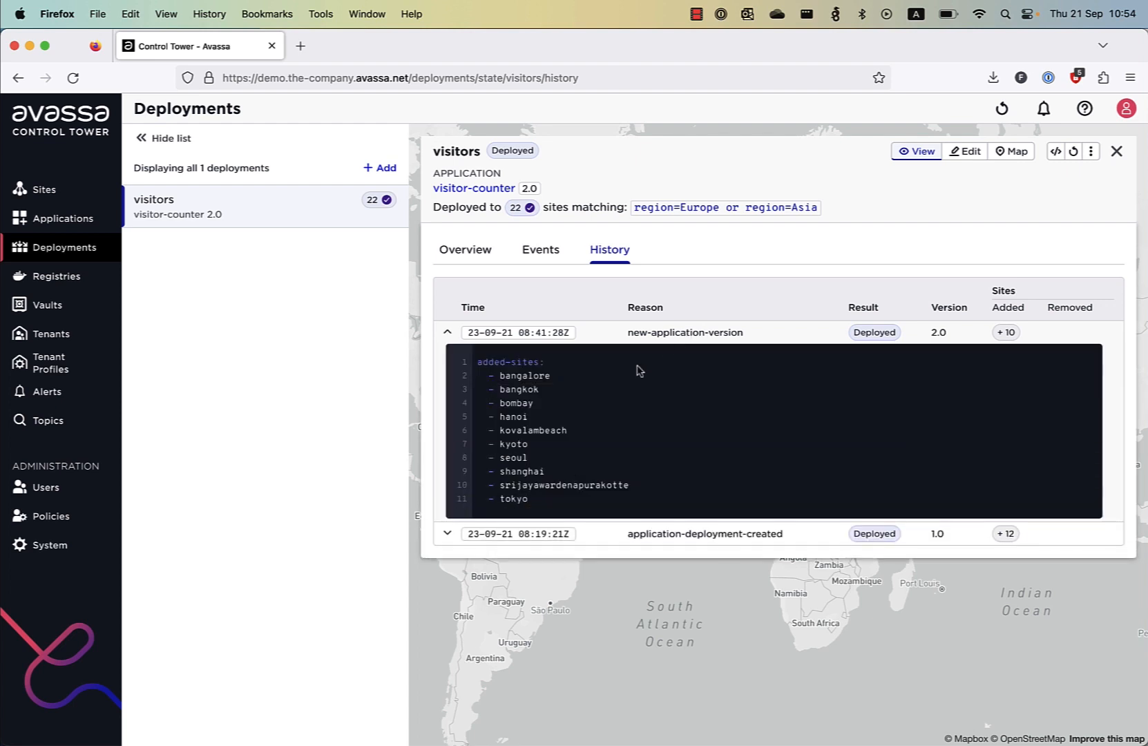